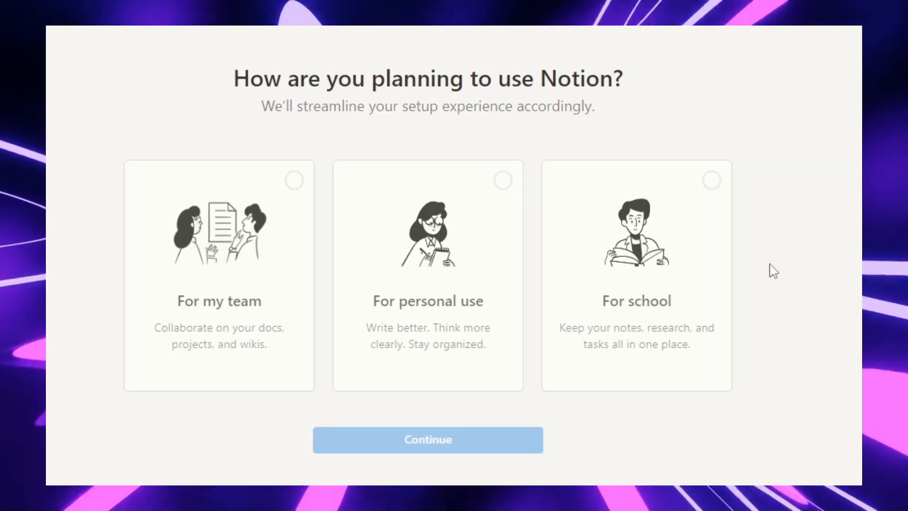
Choose the school use option for the setup and title the new page with the student's name followed by "School Page!".
left_click(710, 183)
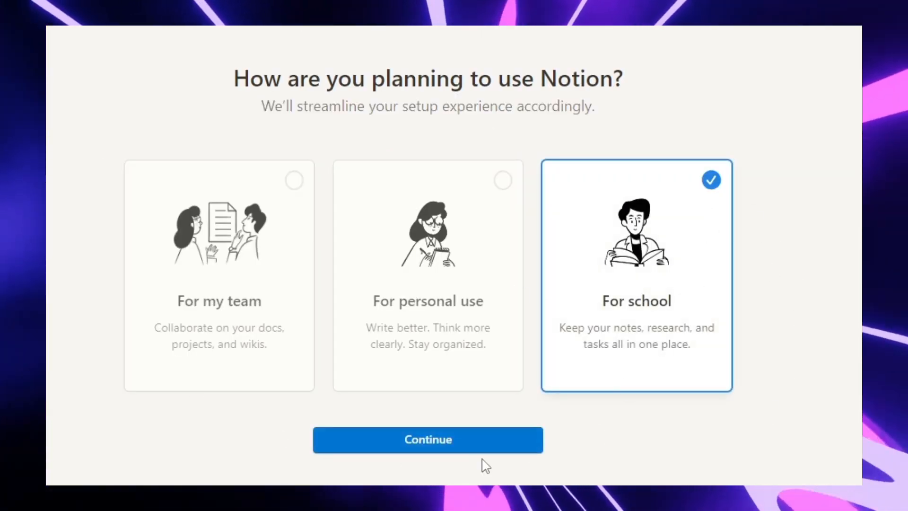
left_click(468, 447)
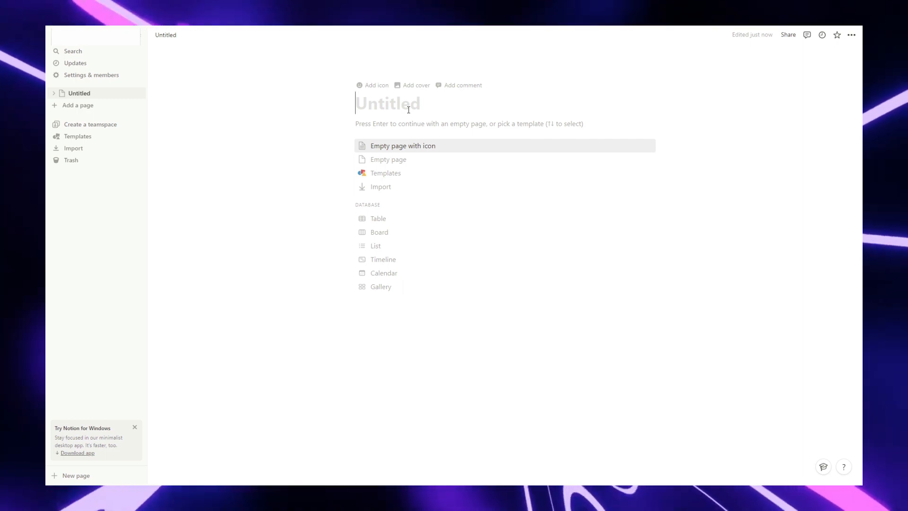
type("John Doe’s School Page!")
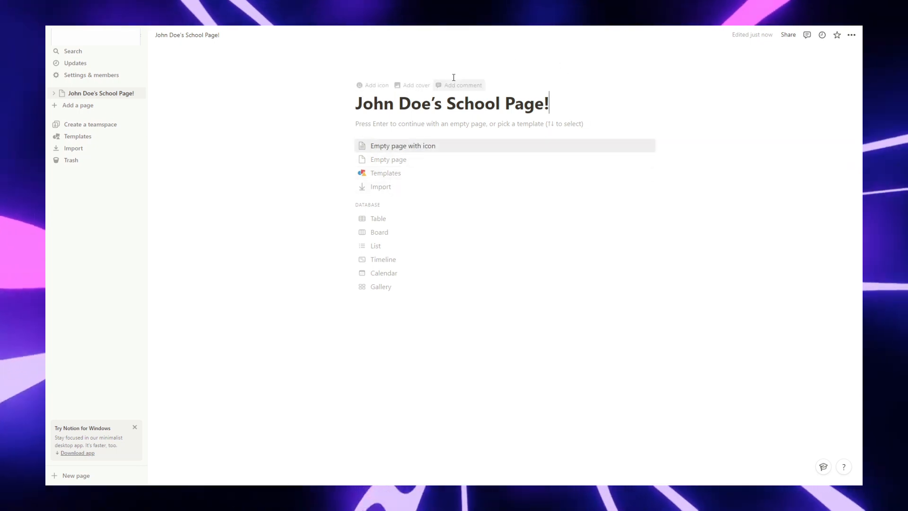
Add a cover to the page using the orange and blue nebula image from the James Webb Telescope gallery.
left_click(413, 86)
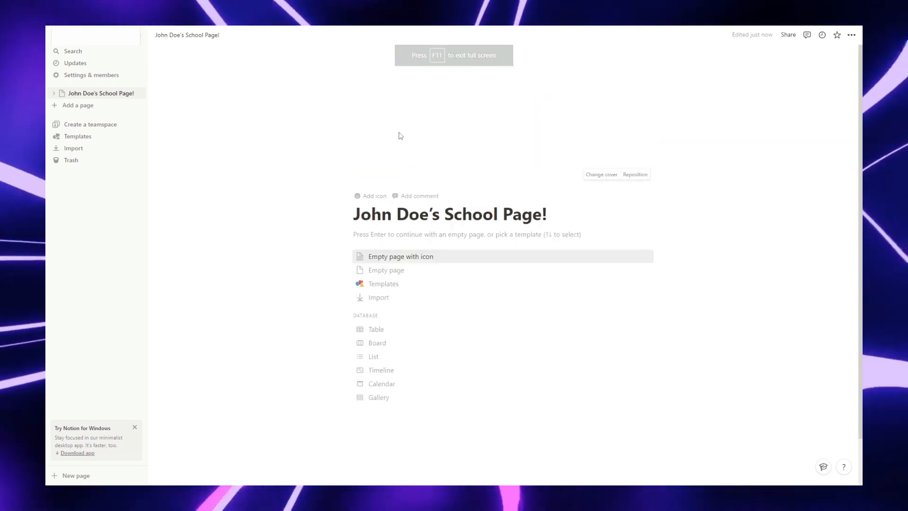
left_click(601, 174)
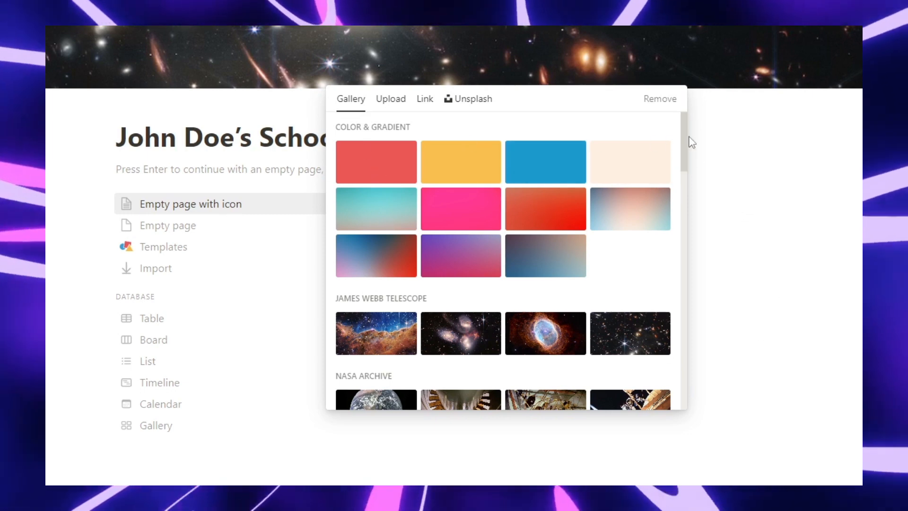
scroll(685, 179, "down", 3)
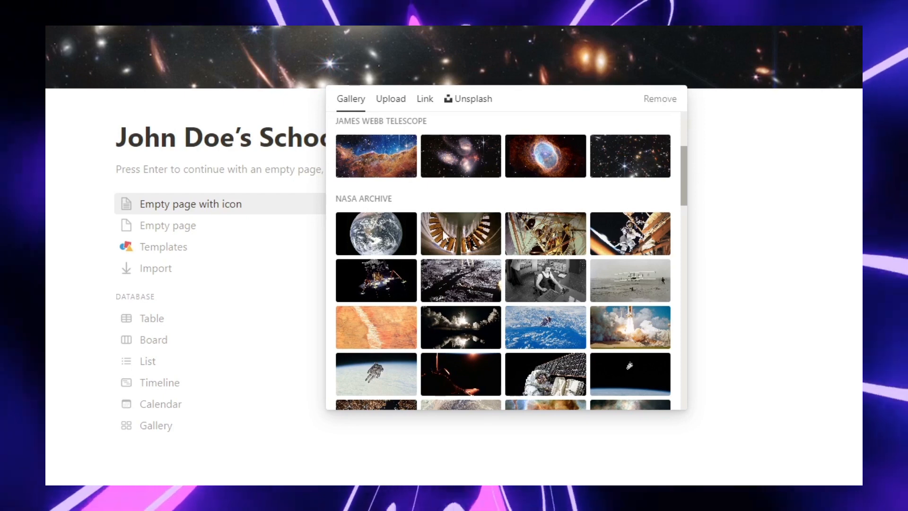
scroll(381, 156, "up", 4)
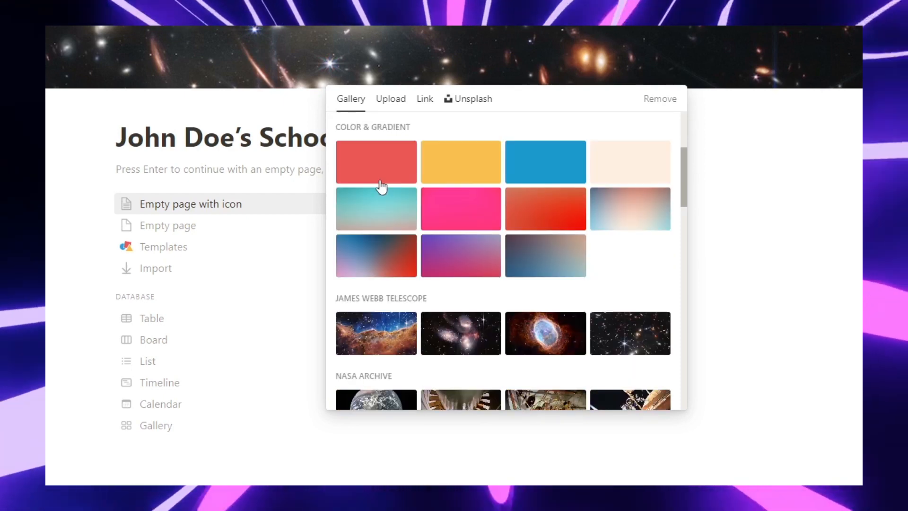
left_click(403, 348)
left_click(742, 318)
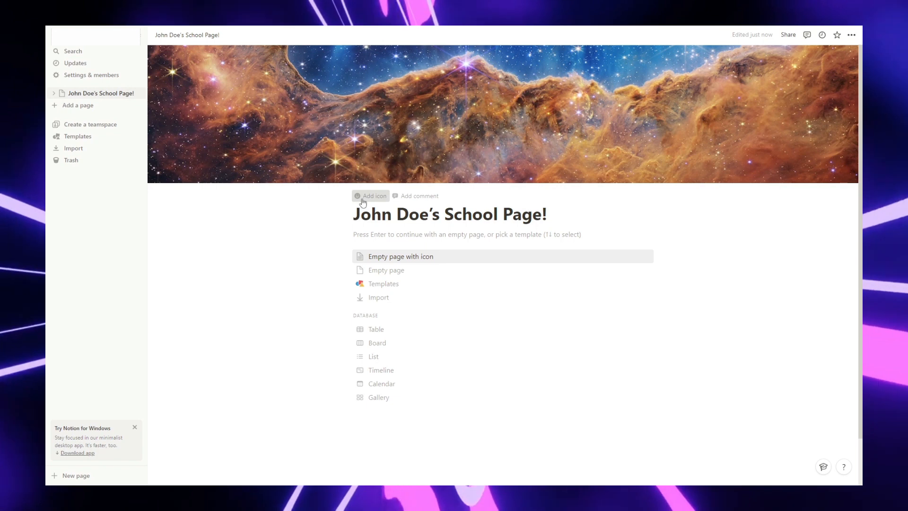
Add a graduation cap icon to the page, finding it with the filter word "school".
left_click(362, 196)
left_click(370, 182)
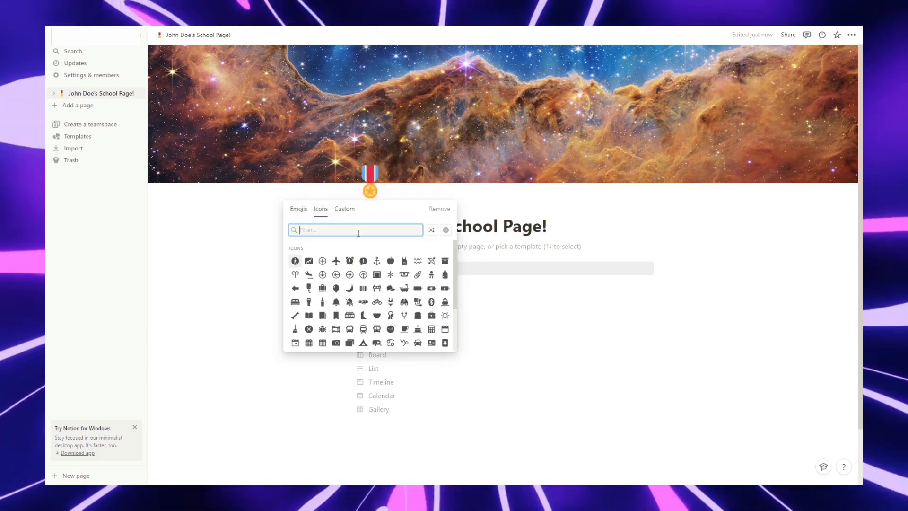
type("school")
left_click(363, 250)
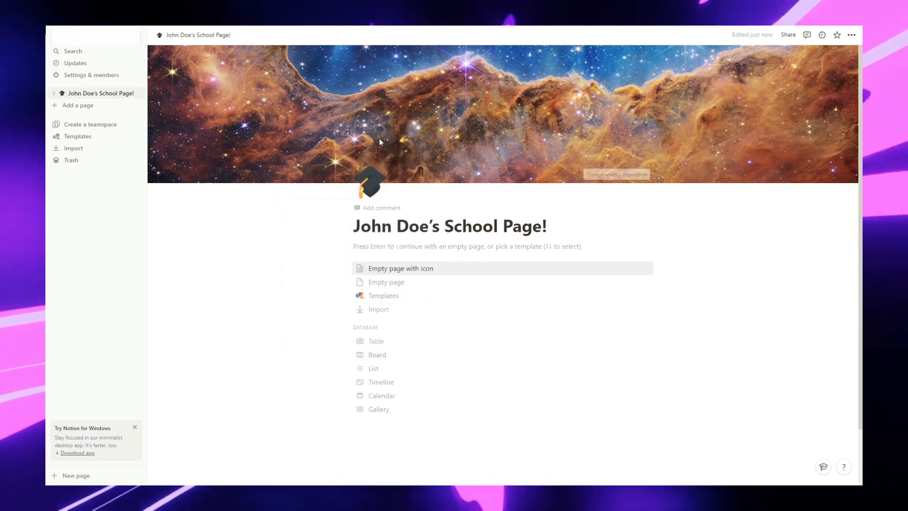
Continue with an empty page with icon as the starting layout.
key("Down")
key("Down")
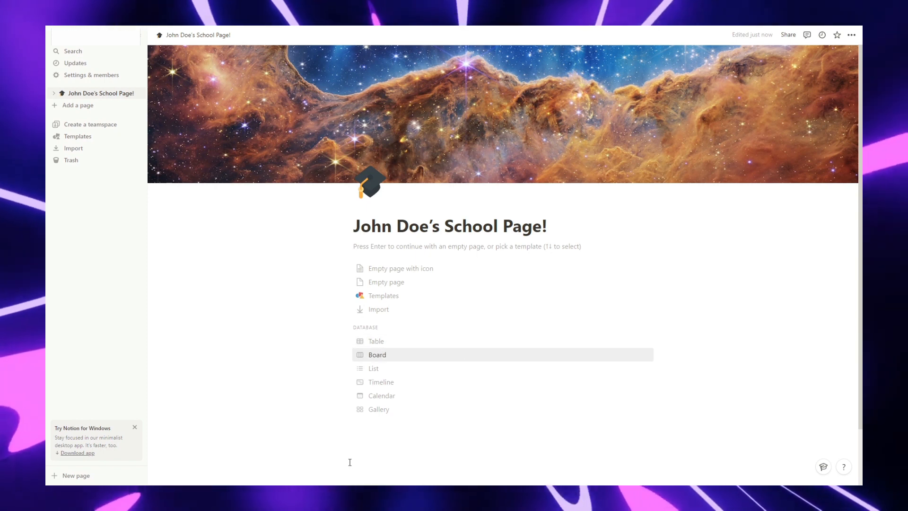
key("Up")
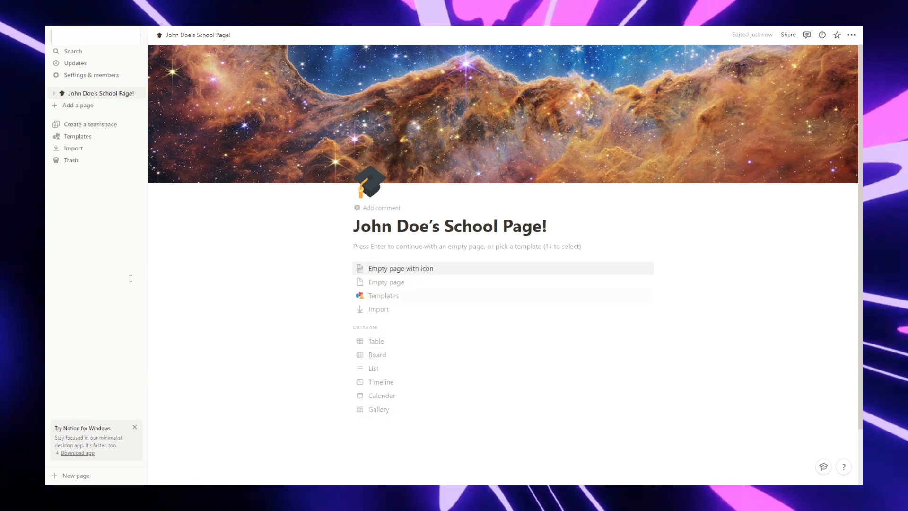
key("Return")
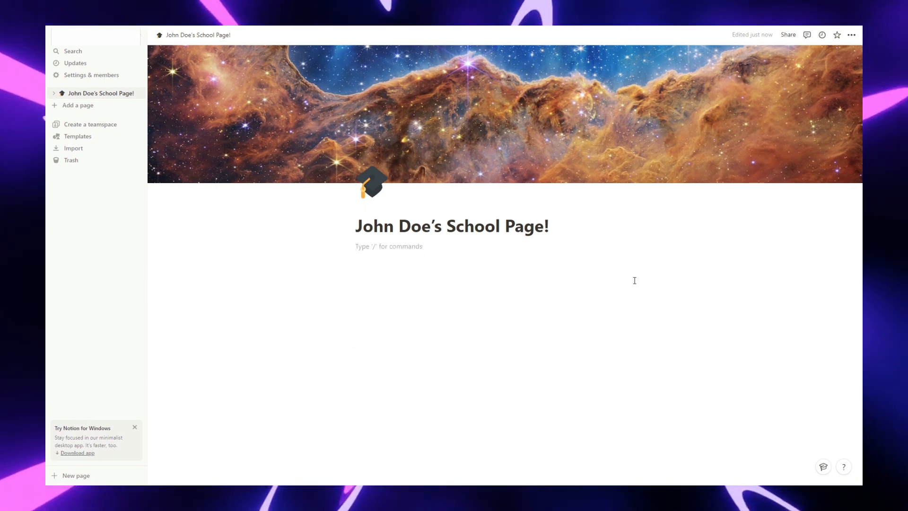
Insert a callout block under the page title reading "Remember To Get Your Work Done!".
type("/")
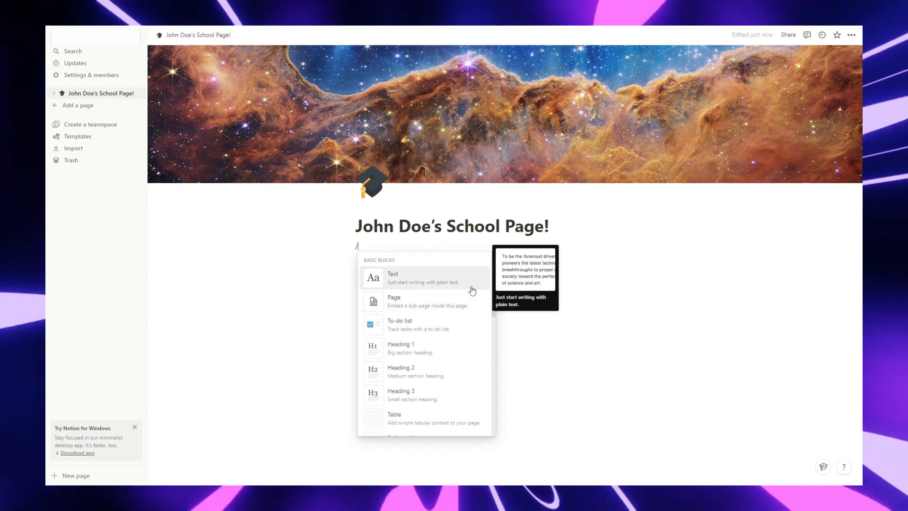
scroll(469, 288, "down", 3)
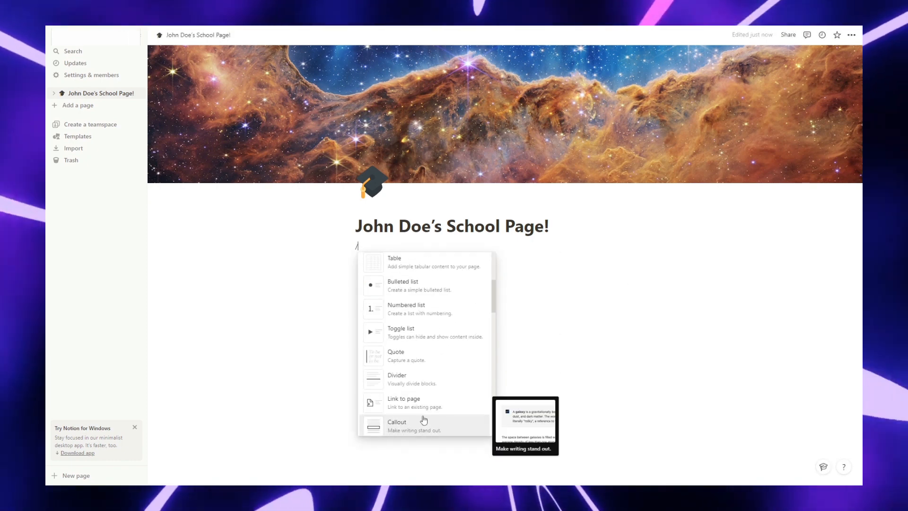
left_click(423, 423)
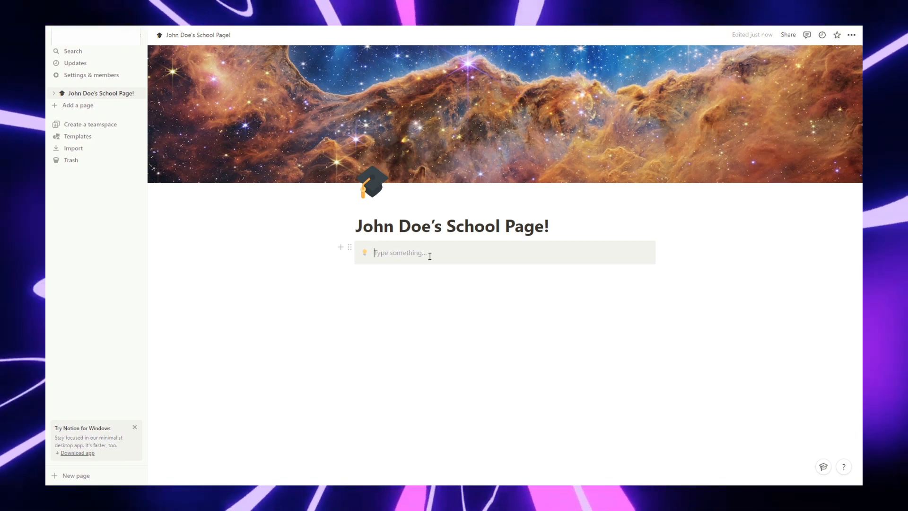
type("Get Your Work Done!")
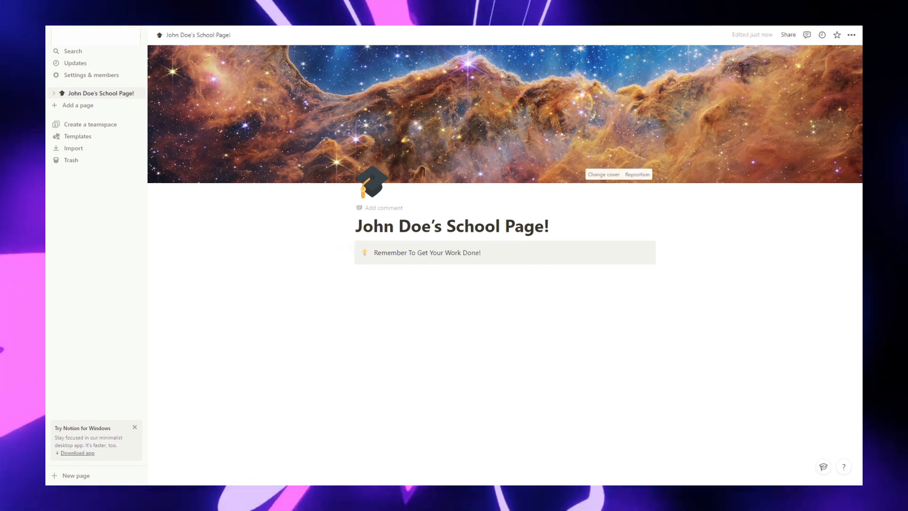
Insert a divider directly below the callout.
left_click(405, 285)
right_click(399, 276)
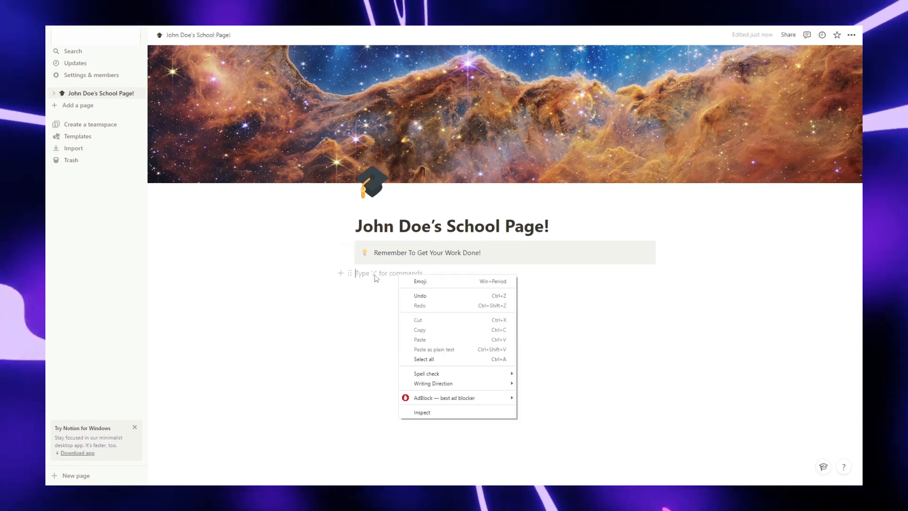
left_click(375, 276)
type("/")
scroll(445, 320, "down", 3)
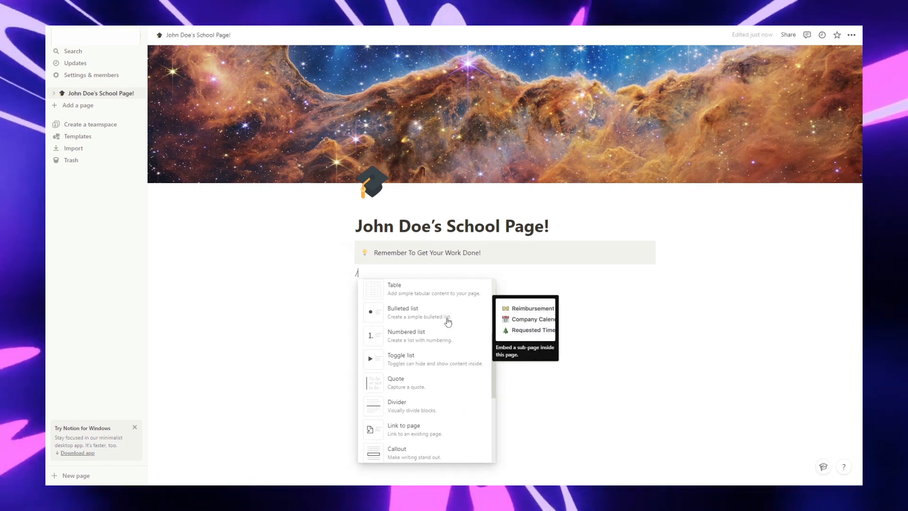
left_click(443, 403)
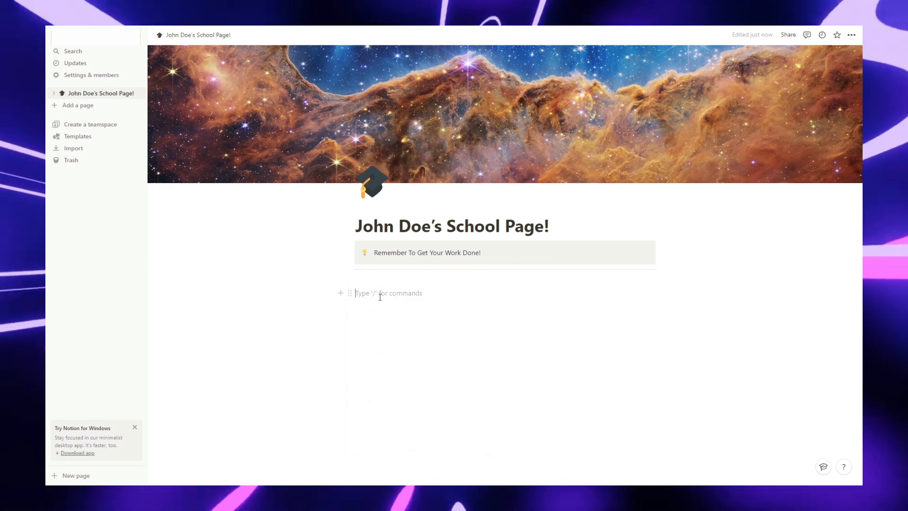
Write "Continuous" below the divider and format it as a Heading 2 with a gray background.
type("c")
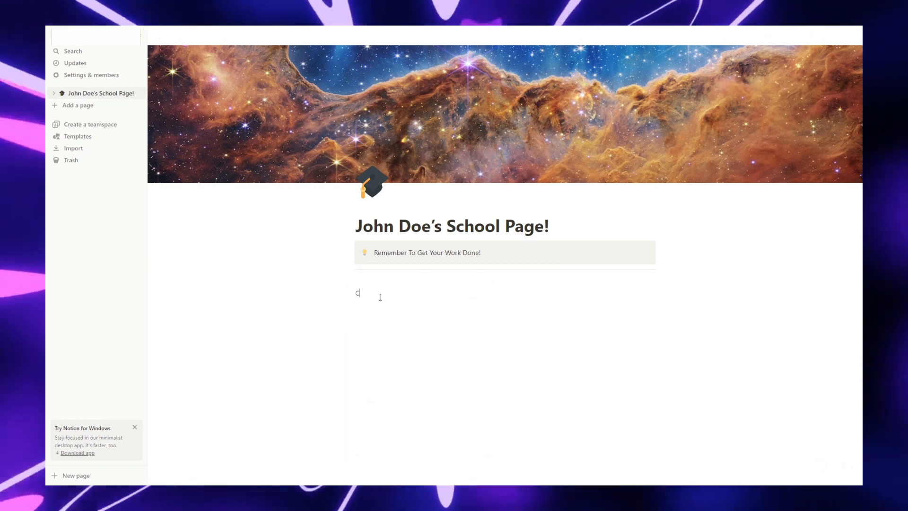
type("ontinuous")
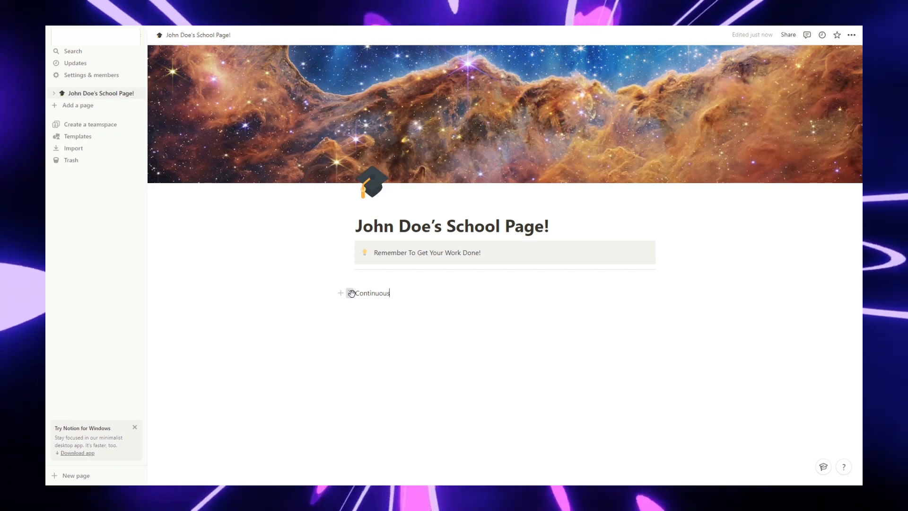
left_click(349, 293)
key("Escape")
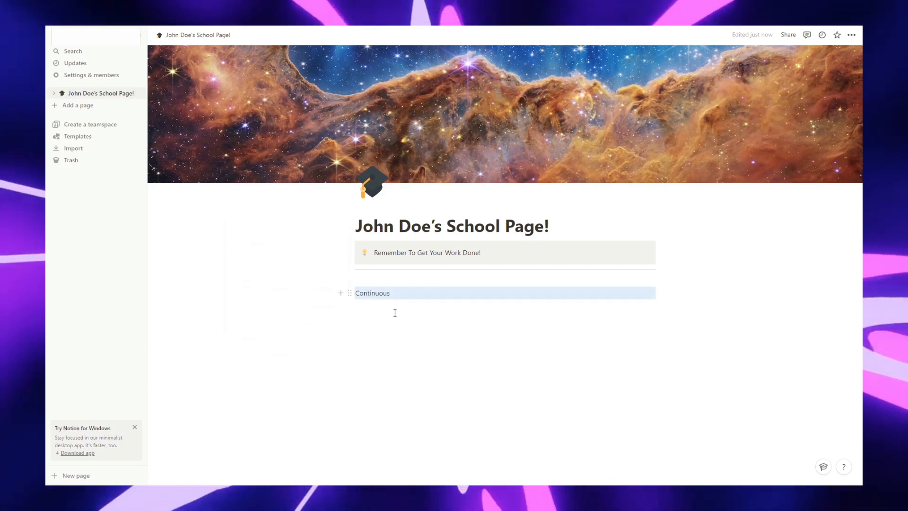
left_click(449, 324)
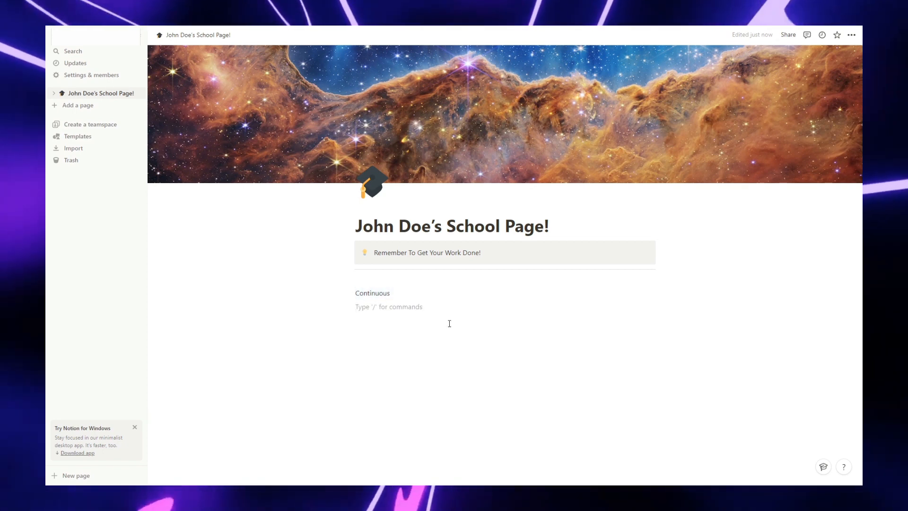
type("/")
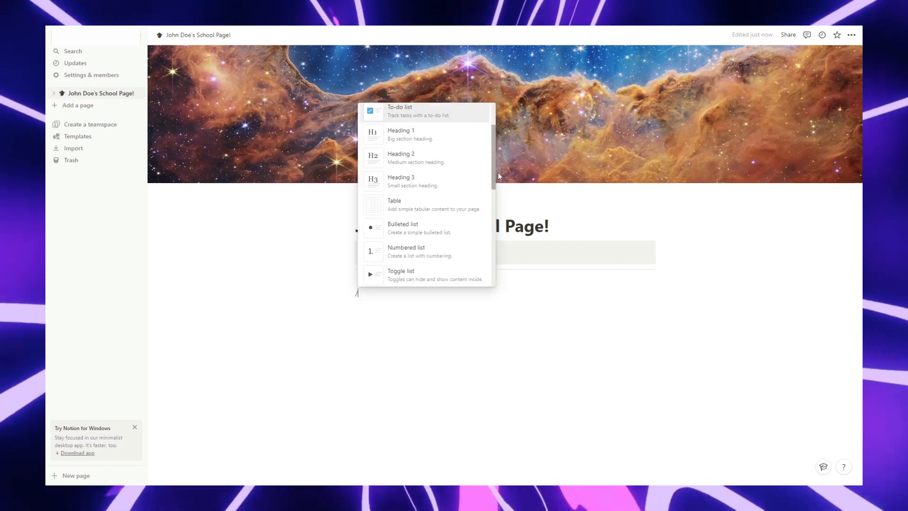
key("Down")
key("Down")
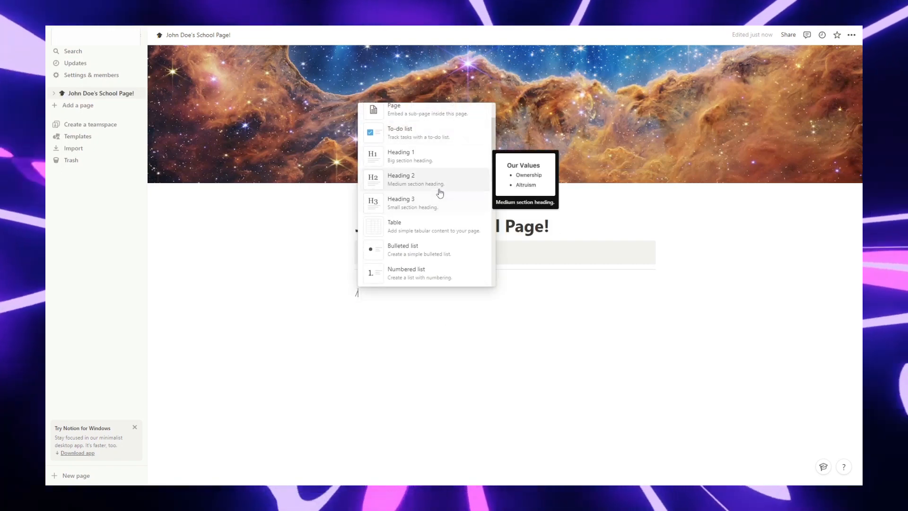
left_click(437, 185)
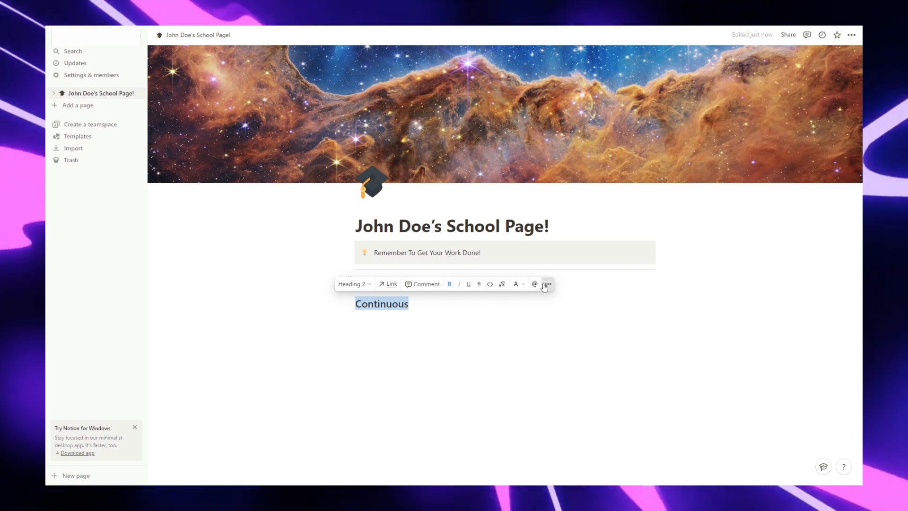
left_click(545, 286)
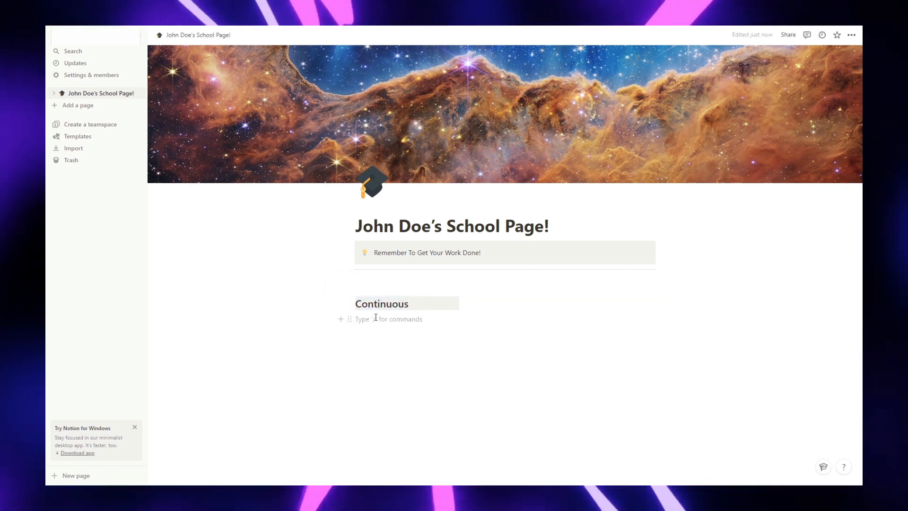
right_click(375, 317)
left_click(372, 319)
type("/")
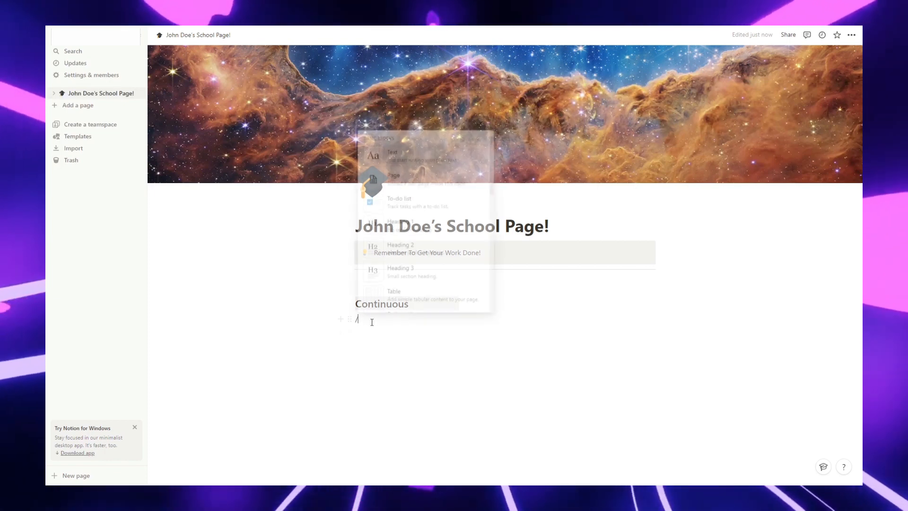
scroll(395, 279, "down", 5)
left_click(401, 258)
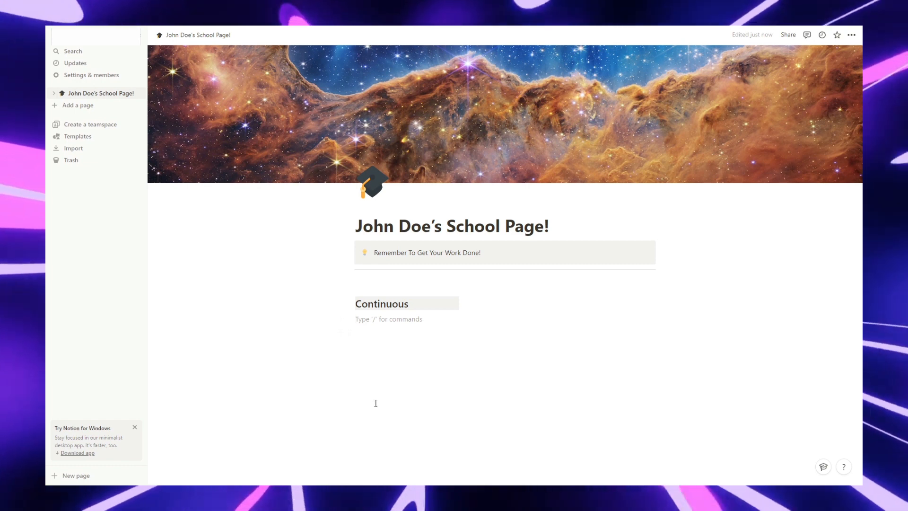
Enter four lines under the Continuous heading: "Today", "2023: Goals And Reflections", "Schedule" and "Weeks Projects".
type("Today")
key("Return")
type("2023: Goals And Reflections")
key("Return")
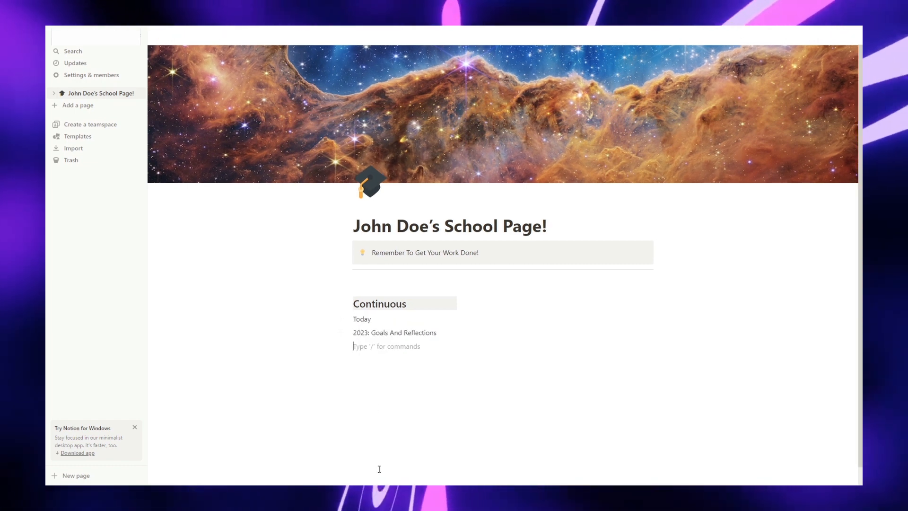
type("Scedual")
key("Return")
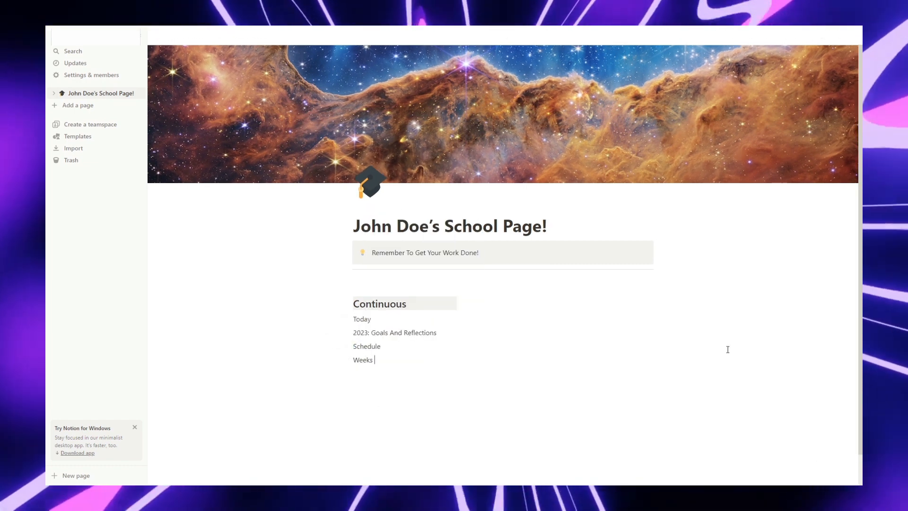
Turn the four lines under the Continuous heading into pages and start an empty line below them.
mouse_move(322, 303)
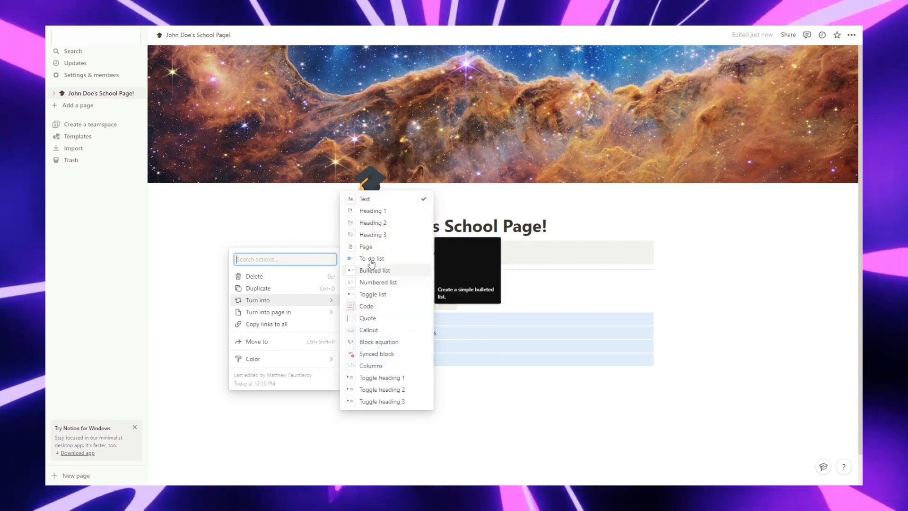
left_click(368, 247)
left_click(357, 374)
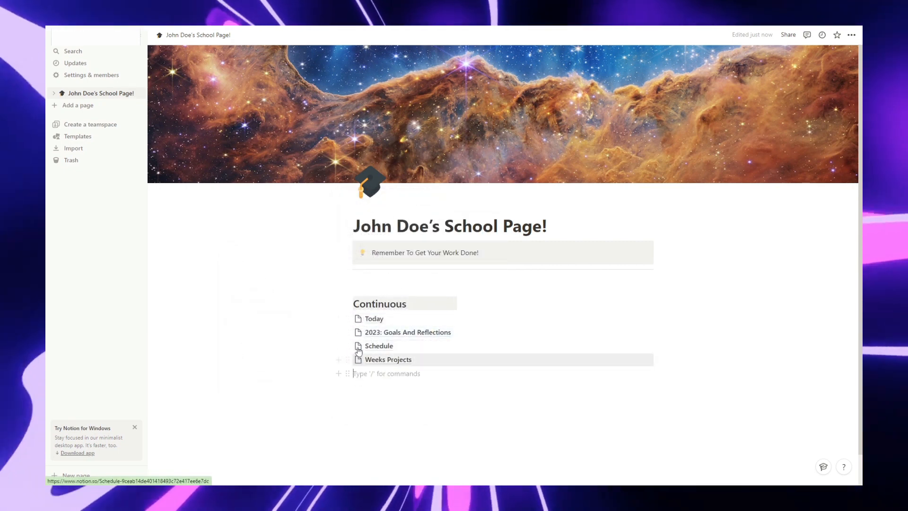
Give the four Continuous subpages emoji icons: writing hand for Today, smiley for 2023: Goals And Reflections, double up-arrow for Schedule, briefcase for Weeks Projects.
left_click(357, 318)
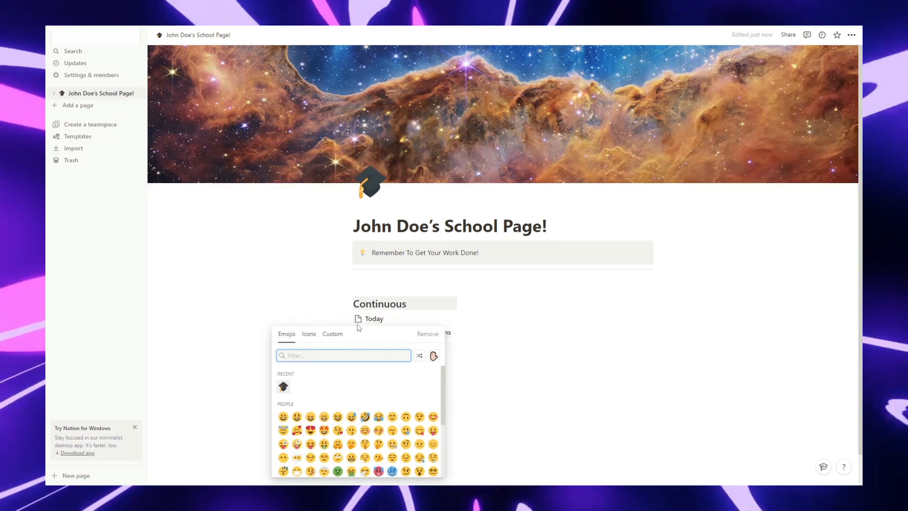
left_click(309, 333)
left_click(286, 334)
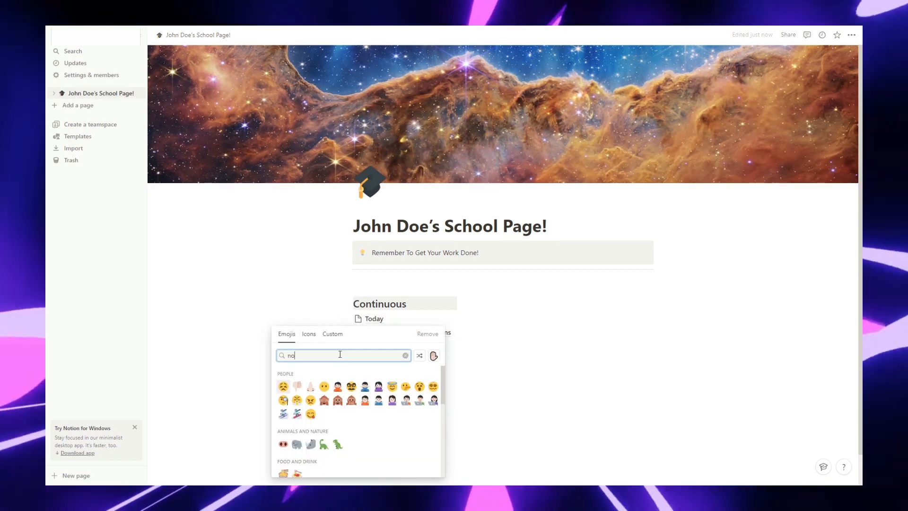
type("wr")
key("Escape")
left_click(358, 359)
type("Projects")
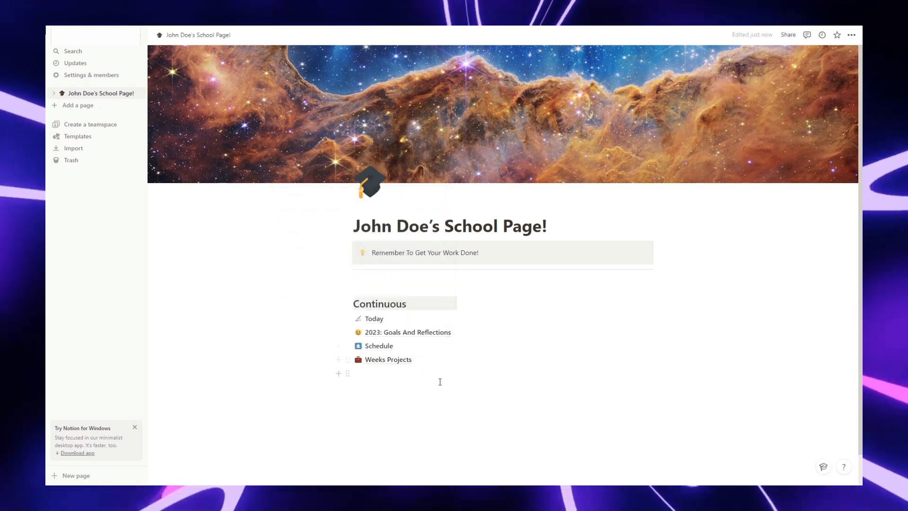
left_click(430, 405)
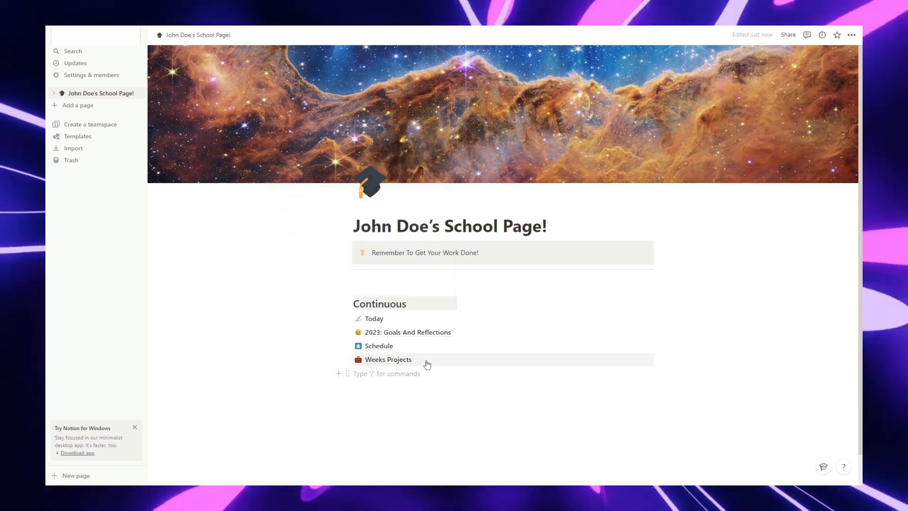
Start the Today subpage as an empty page with icon and add a "Remember to get everything done for Today!" callout and to-dos from "Clean Room" to "Call Mom".
left_click(372, 319)
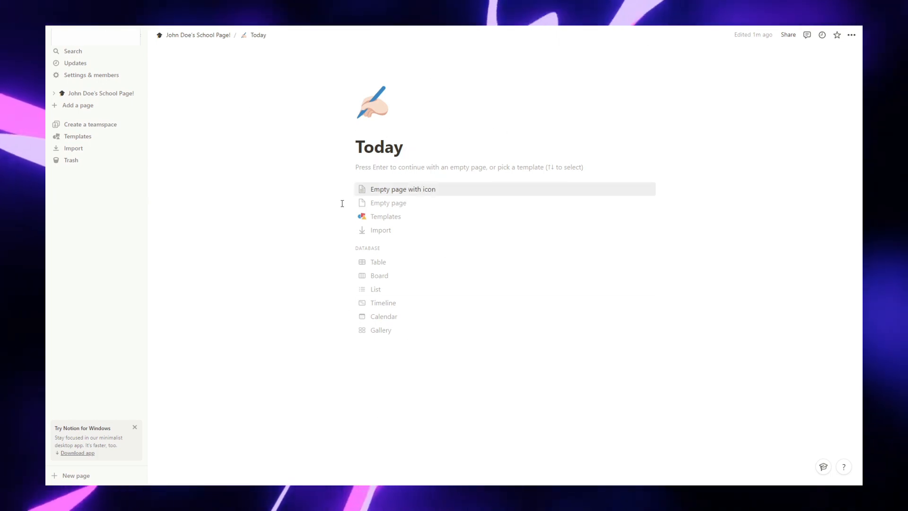
key("Return")
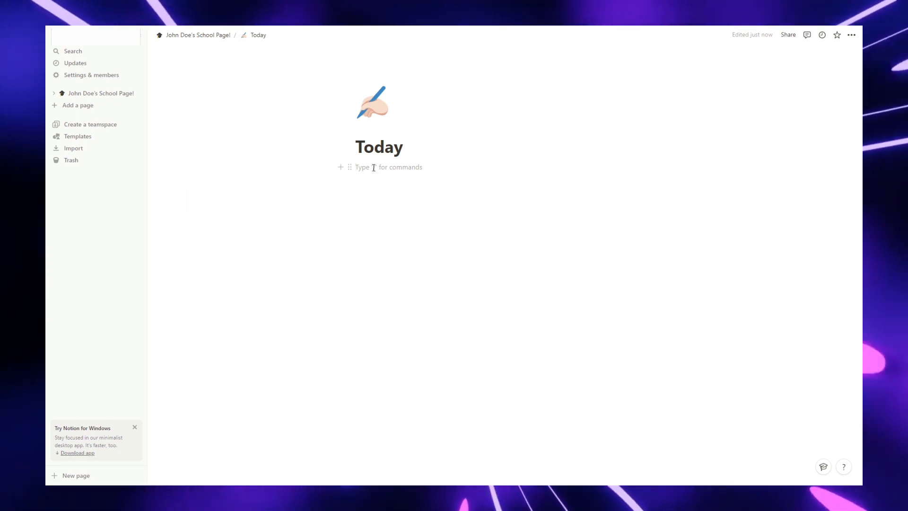
type("/")
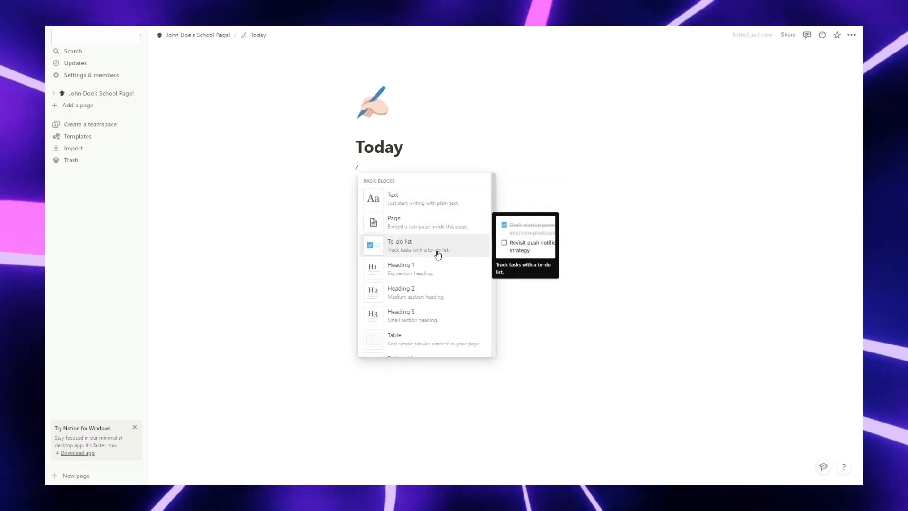
type("to")
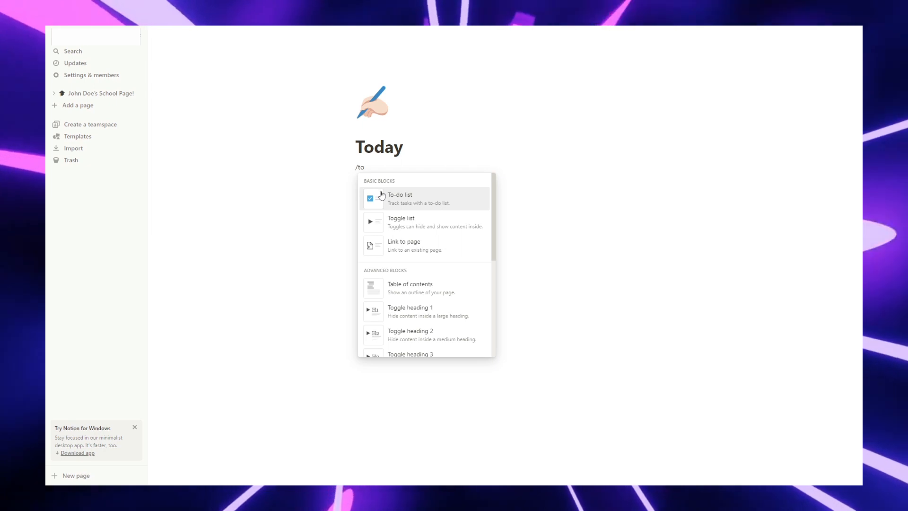
left_click(381, 195)
key("Return")
key("Return")
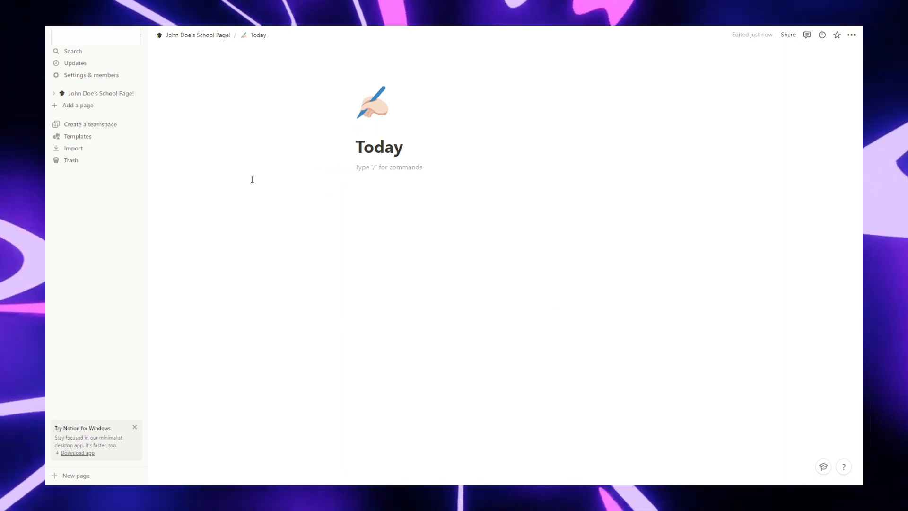
key("ctrl+v")
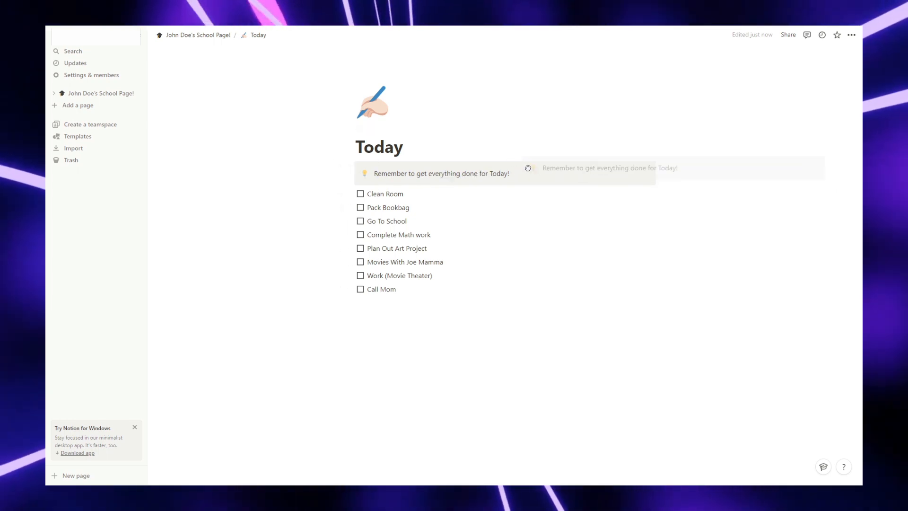
Review the reminder callout and each to-do item on the Today page.
left_click_drag(324, 168, 723, 168)
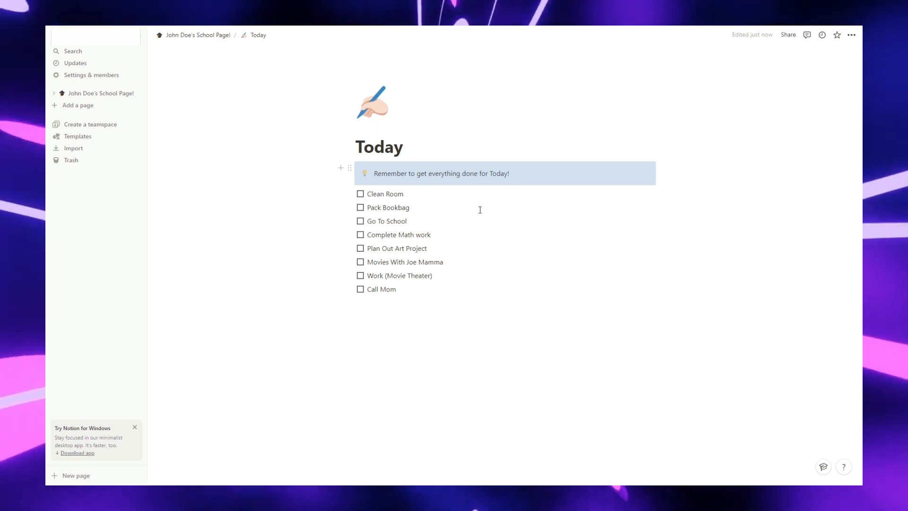
left_click(410, 196)
left_click(416, 208)
left_click(413, 220)
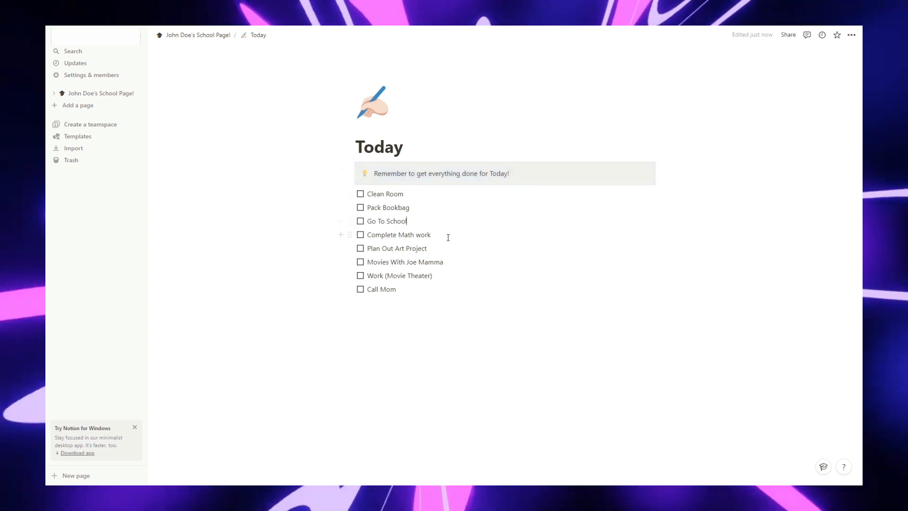
left_click(432, 236)
left_click(425, 251)
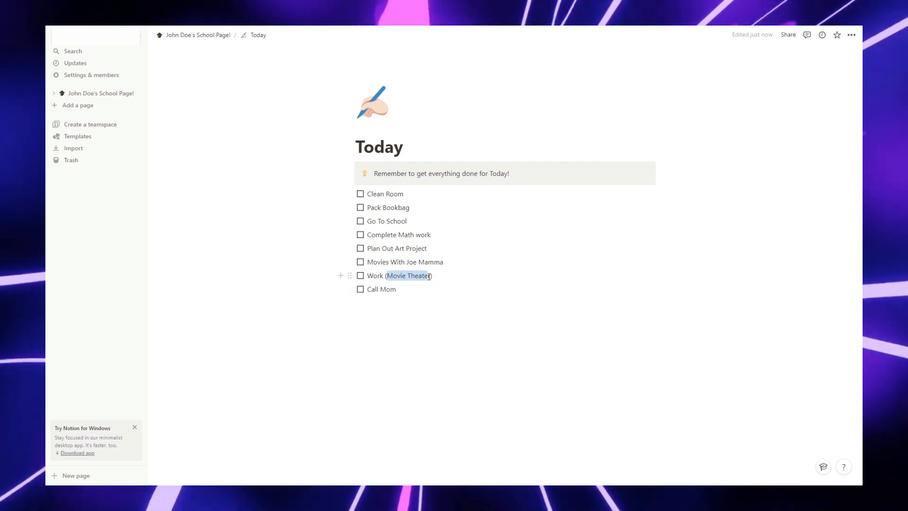
left_click_drag(429, 276, 430, 276)
left_click(419, 292)
left_click_drag(372, 289, 377, 285)
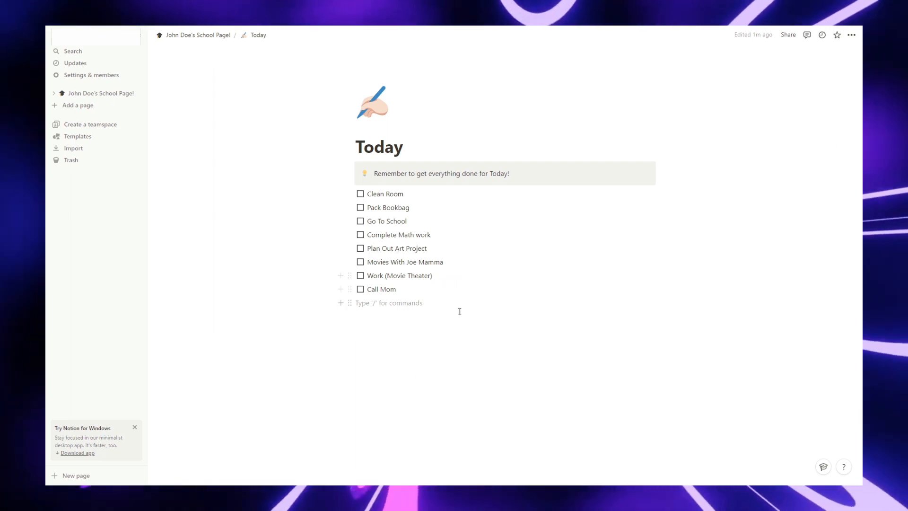
left_click_drag(407, 296, 345, 189)
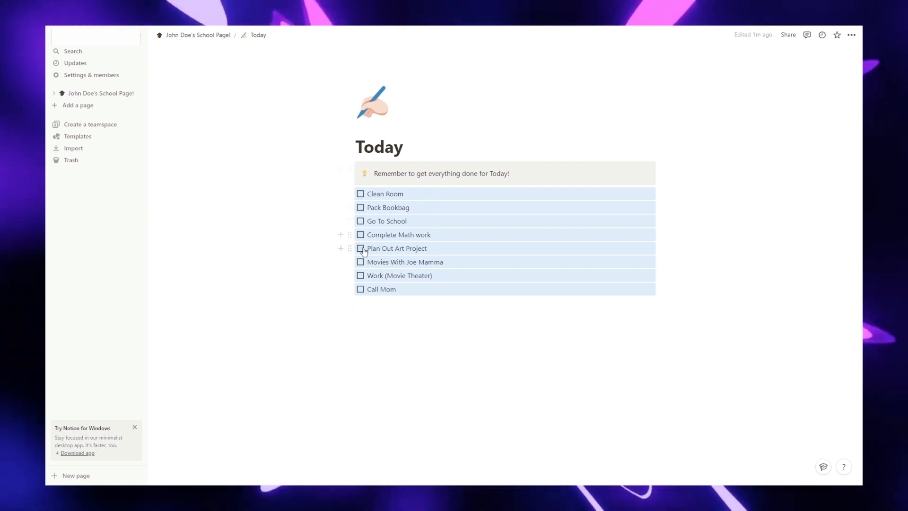
left_click(415, 307)
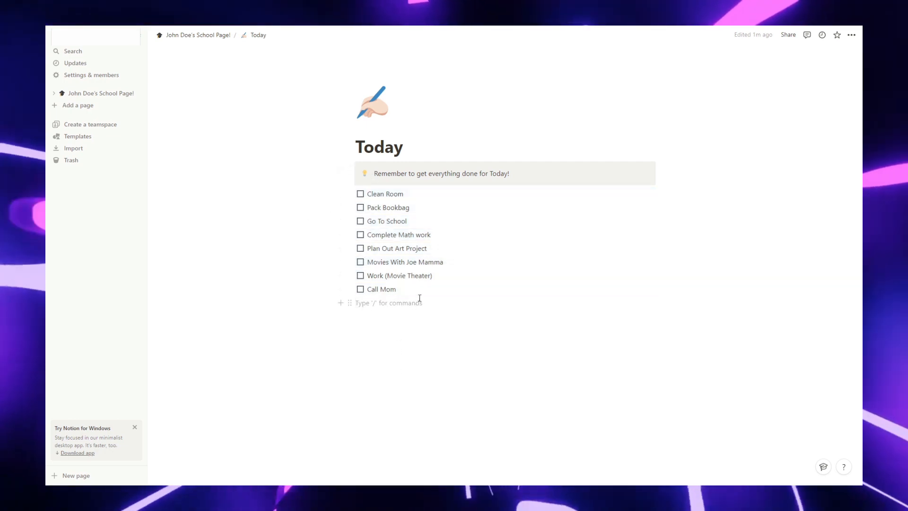
left_click_drag(354, 208, 390, 196)
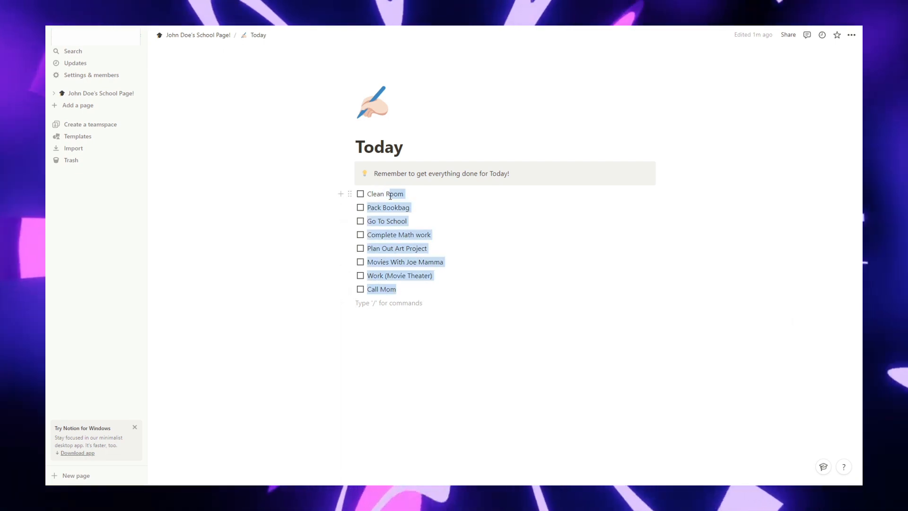
left_click(438, 346)
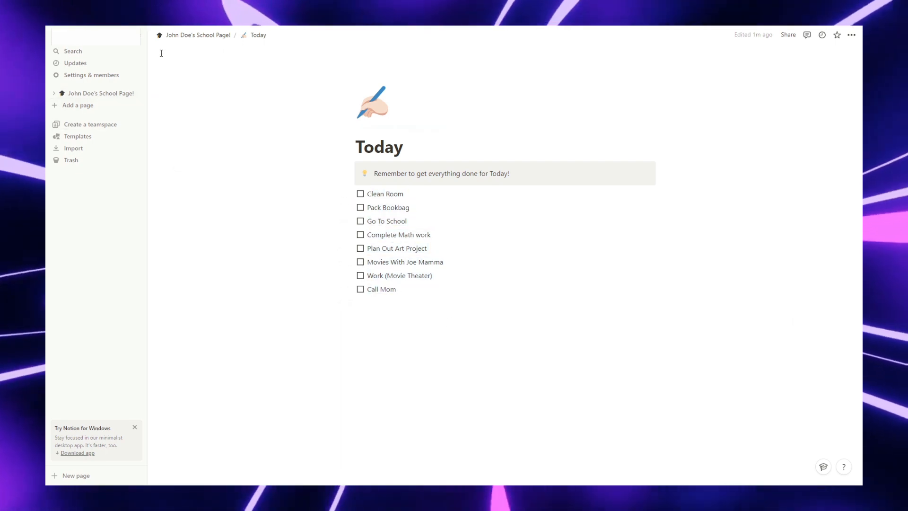
Open the Schedule subpage from the school page and insert a calendar view backed by a new database.
left_click(104, 99)
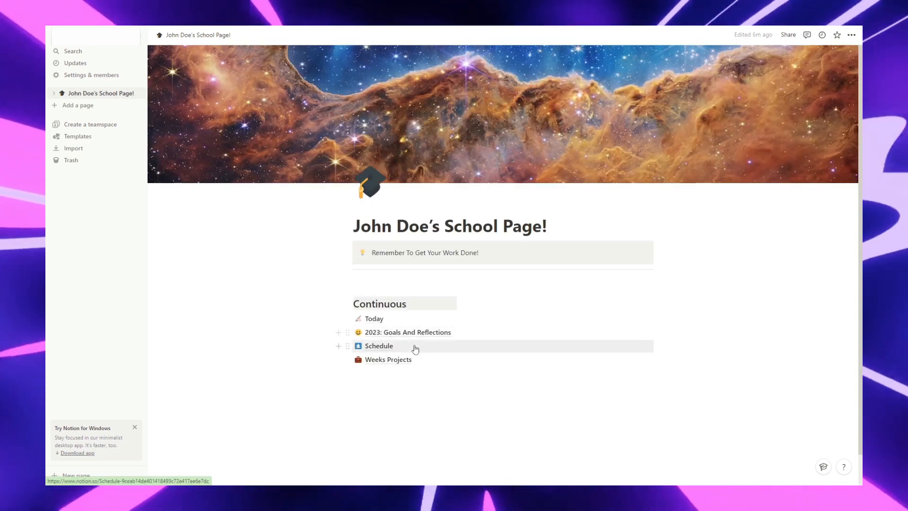
left_click(394, 350)
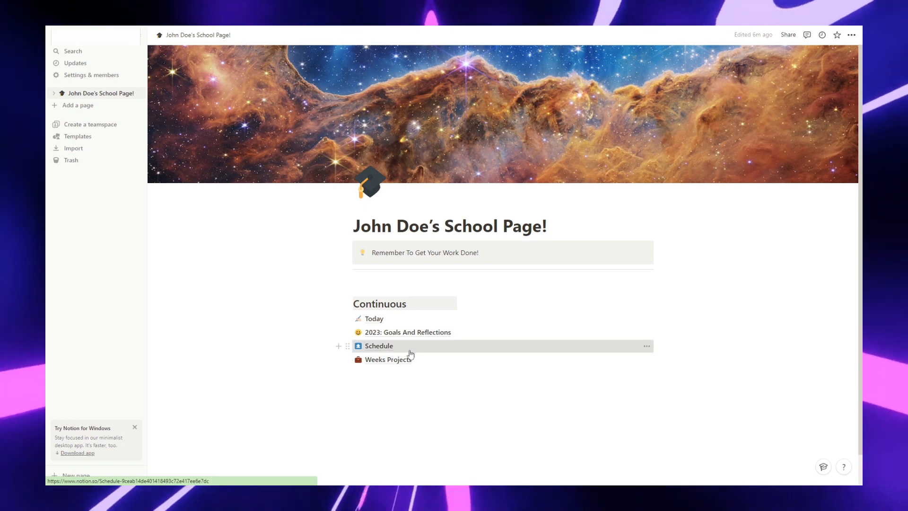
left_click(396, 190)
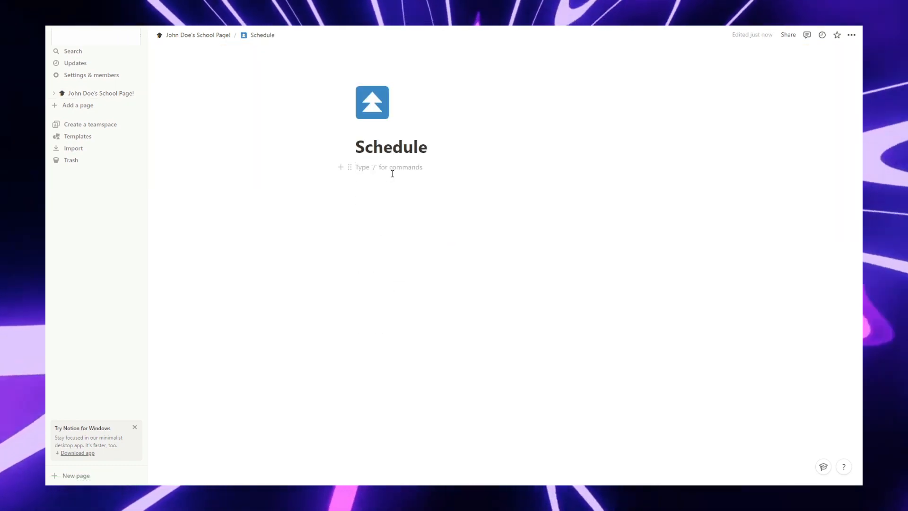
type("/ca")
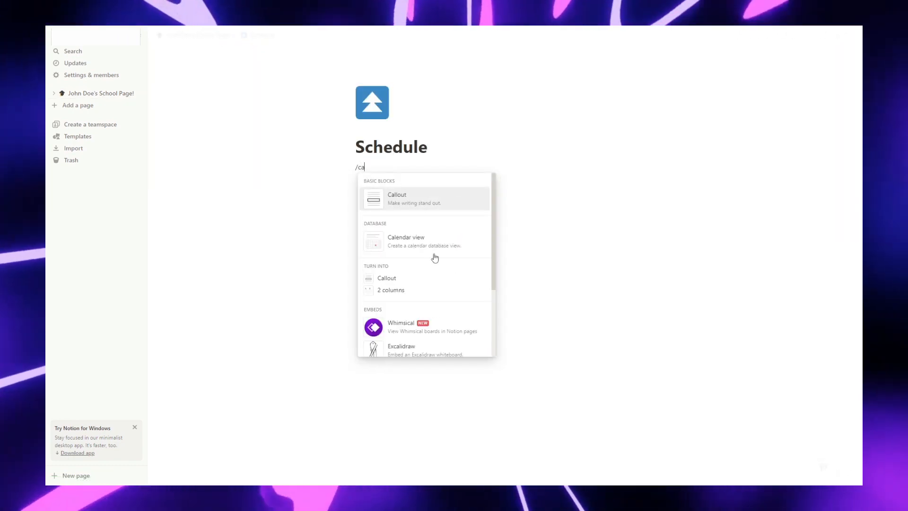
left_click(433, 251)
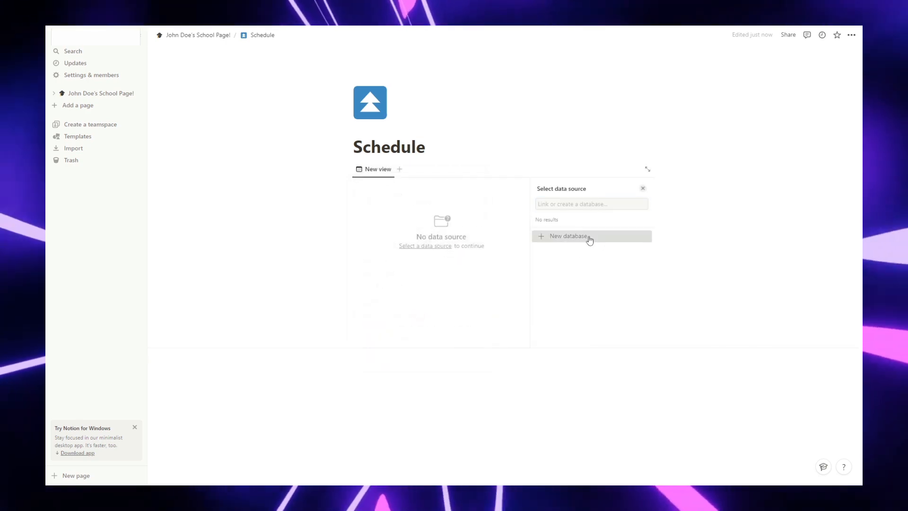
left_click(568, 236)
scroll(698, 249, "down", 3)
scroll(704, 246, "up", 3)
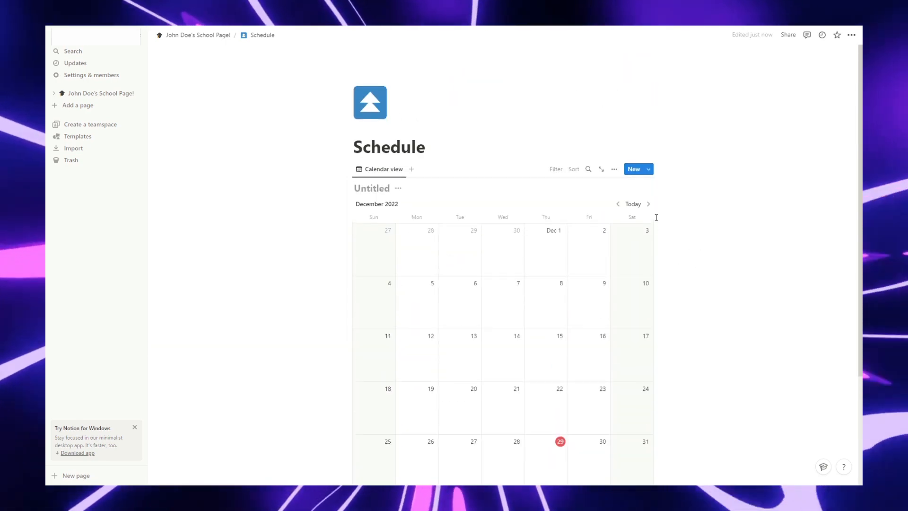
Add the calendar entries "Math Class Test" on January 2, 2023 and "Gym Class" on January 4, 2023.
left_click(648, 204)
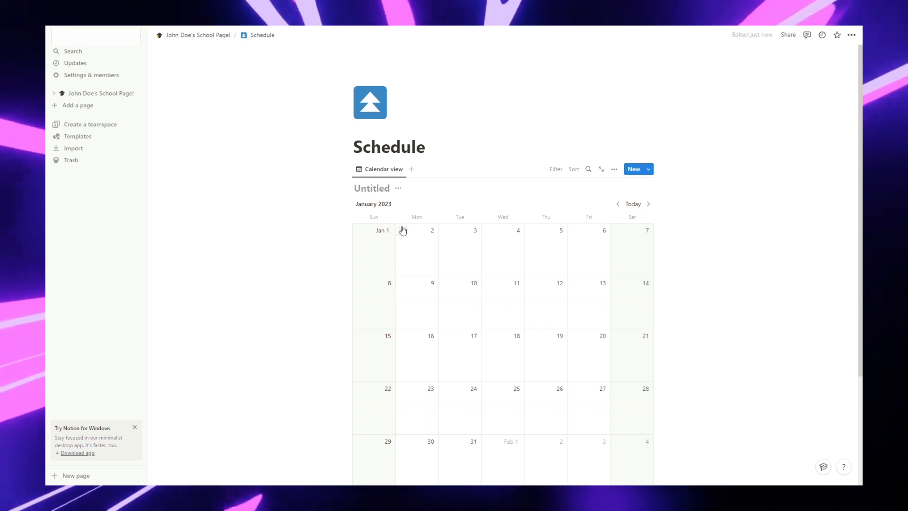
left_click(402, 229)
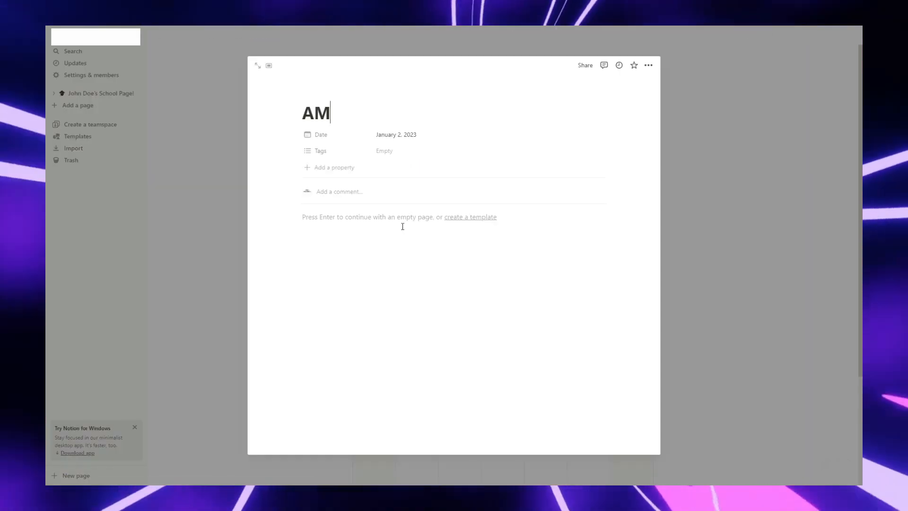
type("Math ")
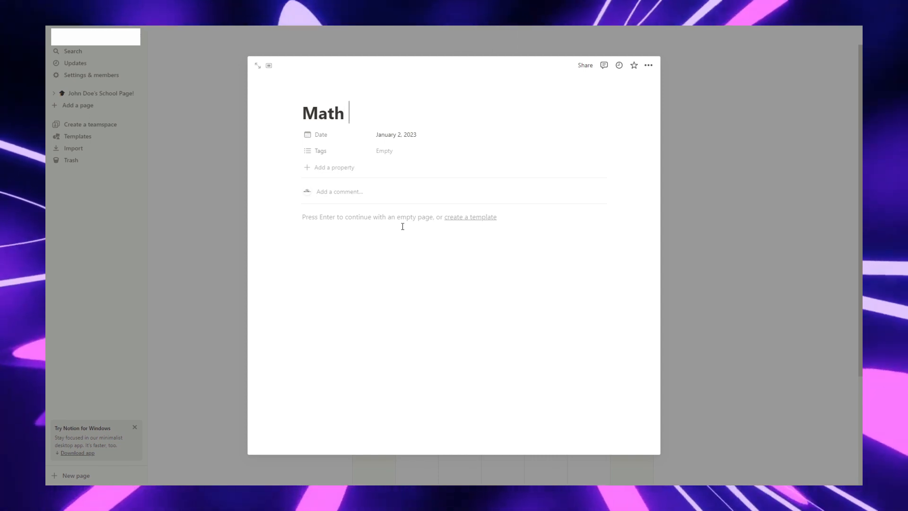
type("Class Test")
left_click(728, 141)
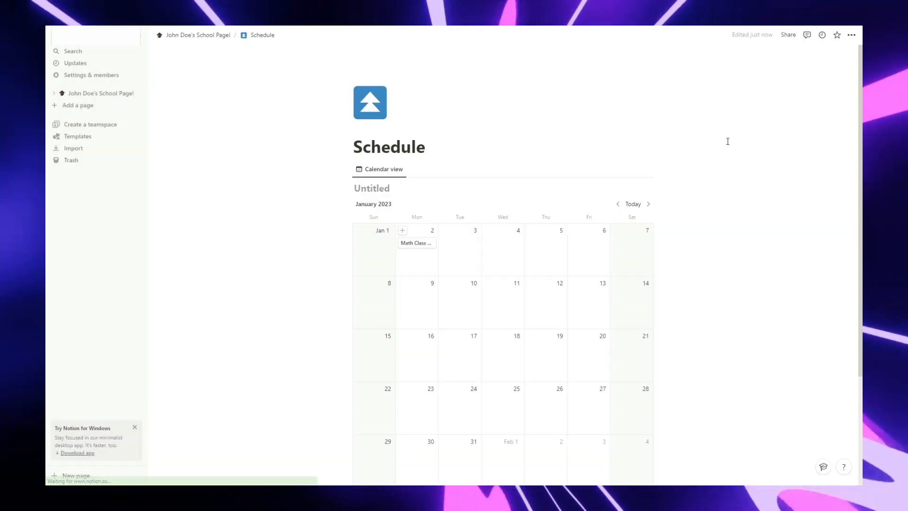
left_click(488, 231)
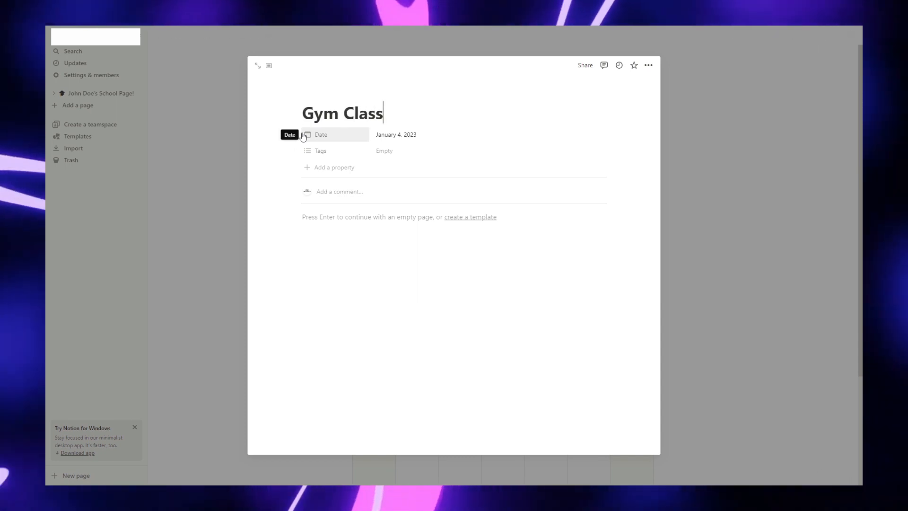
left_click(666, 144)
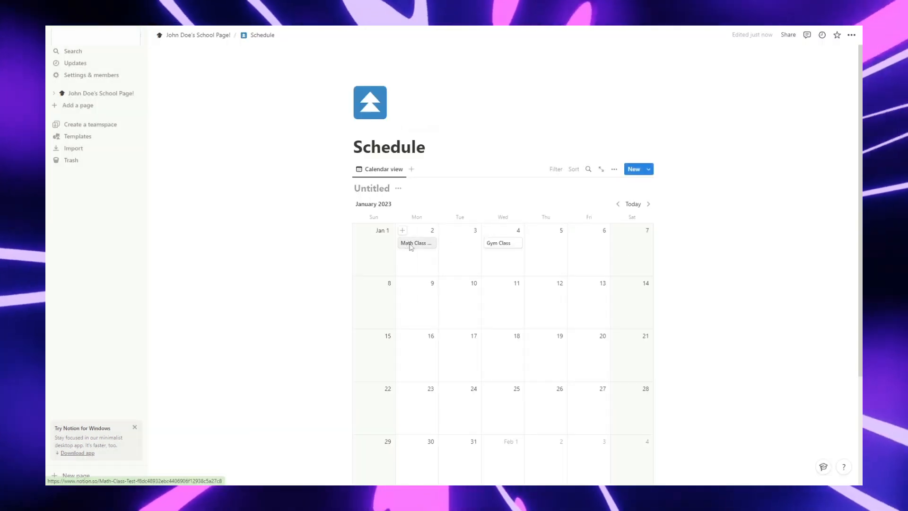
Add a "Class Was Cancled" entry on January 10, 2023, correct the spelling of its last word, and return to the main school page.
scroll(409, 245, "down", 3)
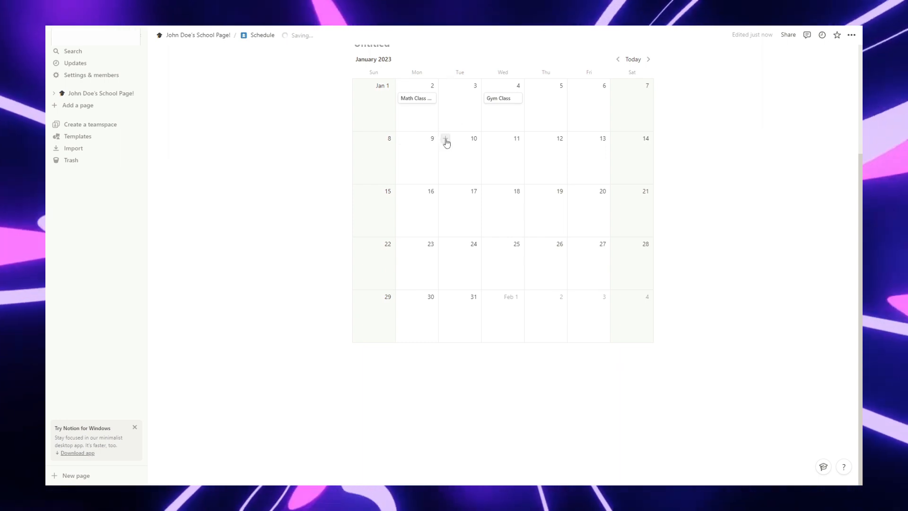
left_click(443, 139)
type("Clas")
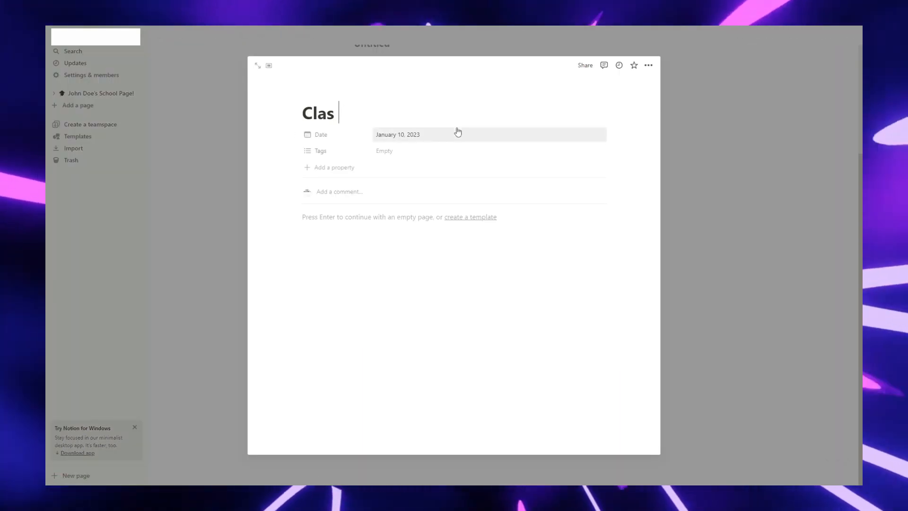
type("s Was Cancled")
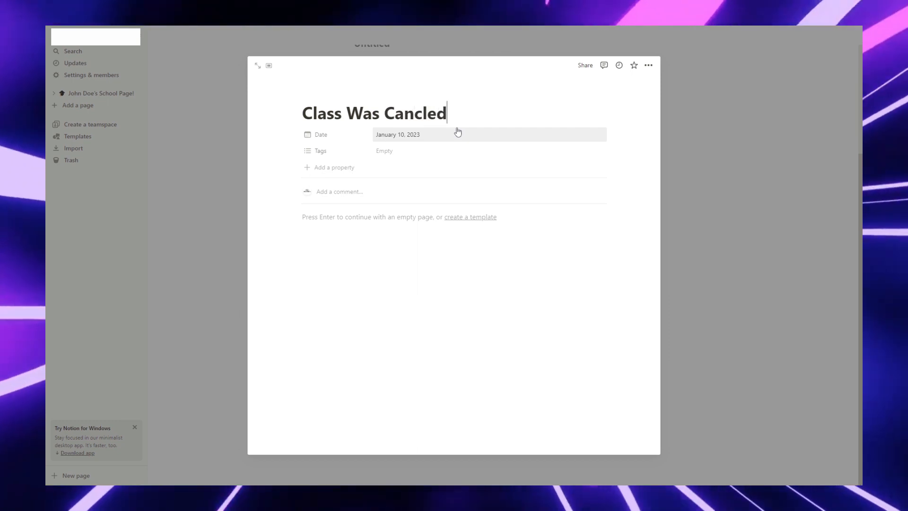
key("Return")
right_click(427, 116)
left_click(446, 124)
left_click(739, 111)
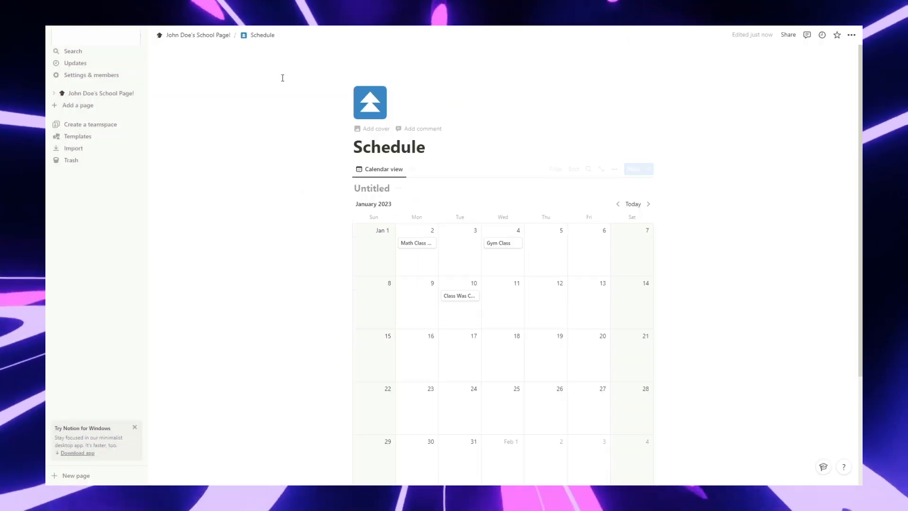
left_click(211, 40)
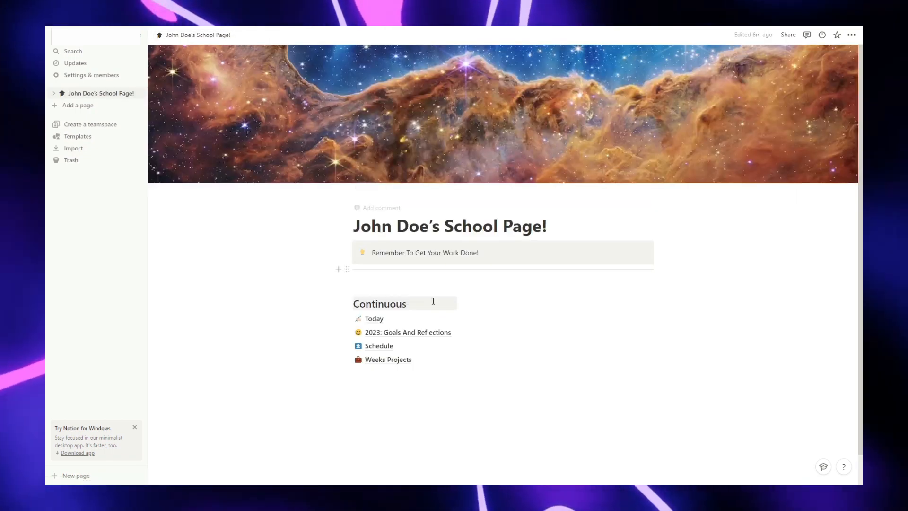
Add a medium "Academic" section heading with a shaded background and a divider below the Continuous subpage list.
left_click(361, 399)
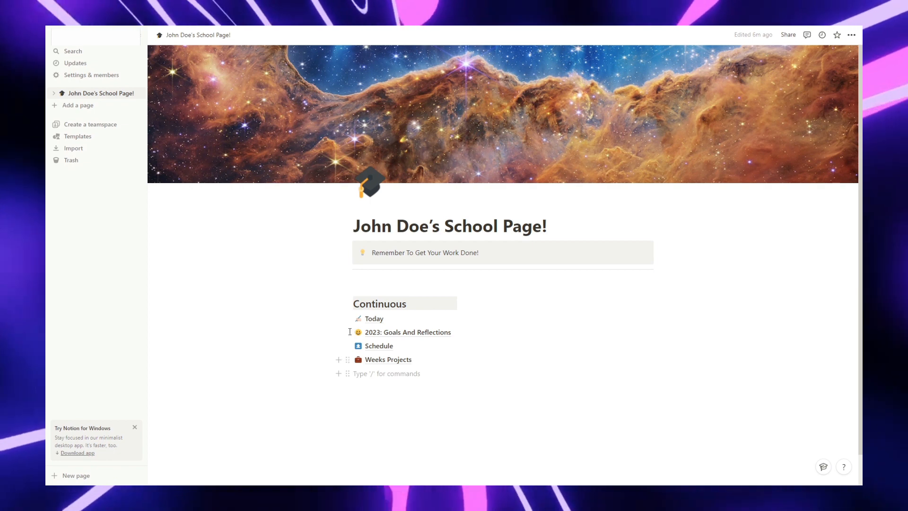
left_click_drag(339, 299, 336, 312)
left_click(433, 402)
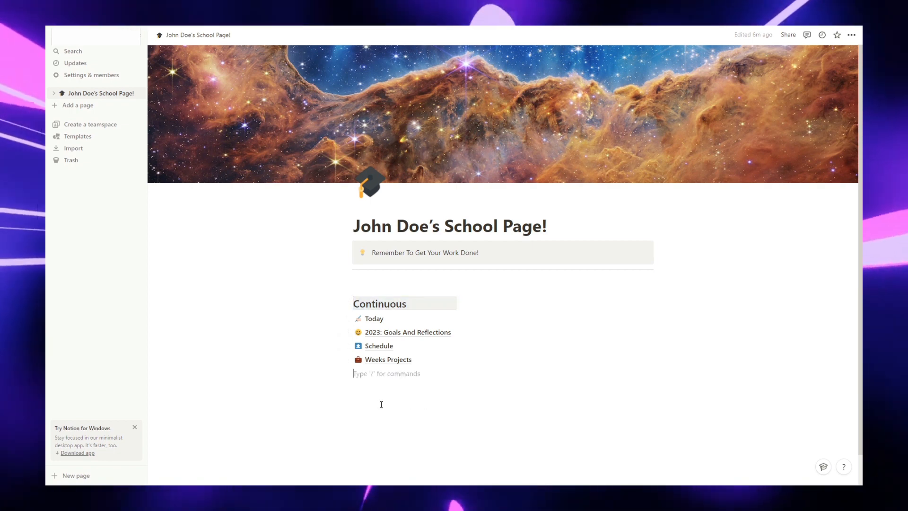
key("Return")
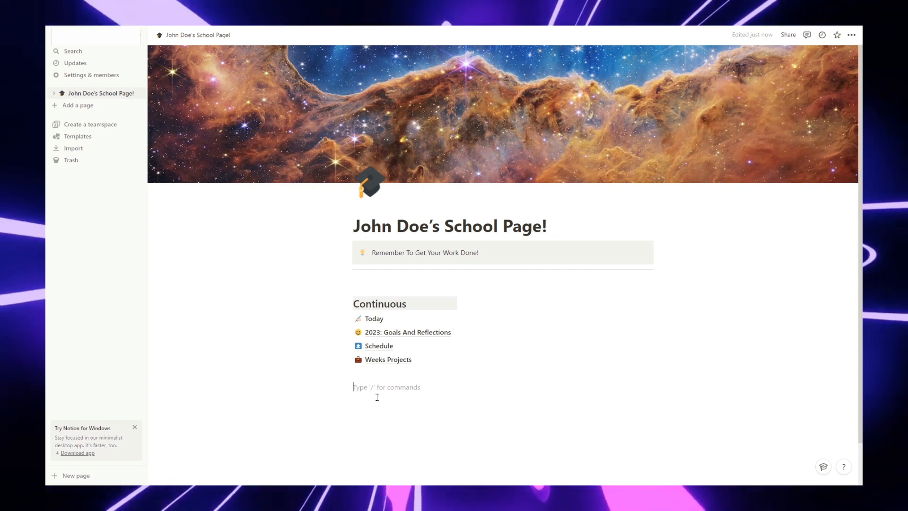
type("/h")
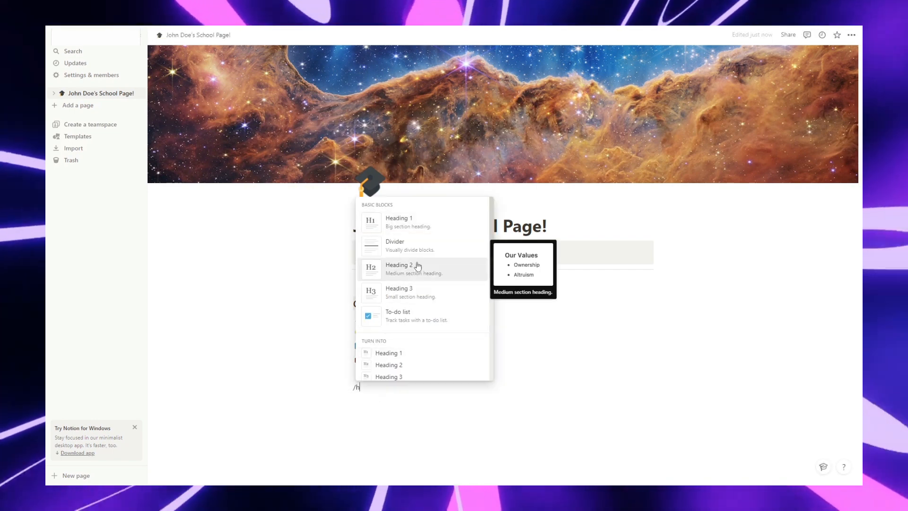
left_click(418, 265)
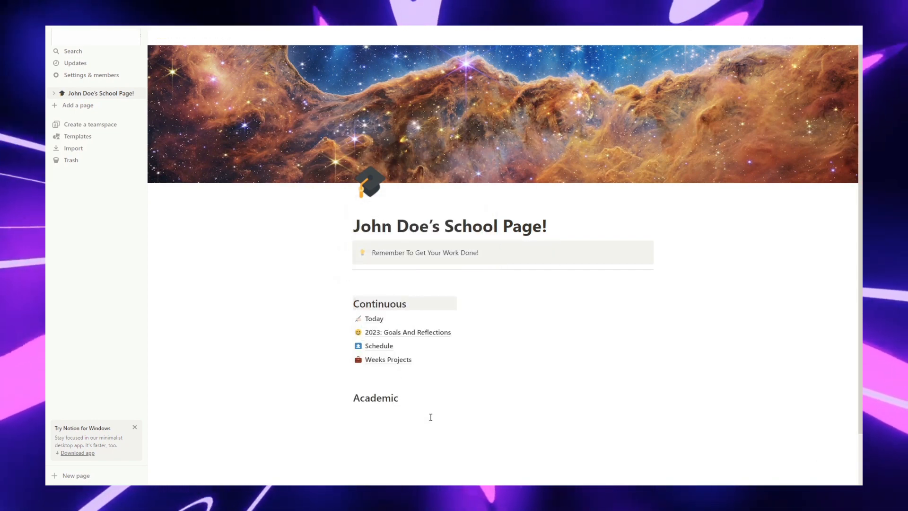
key("Return")
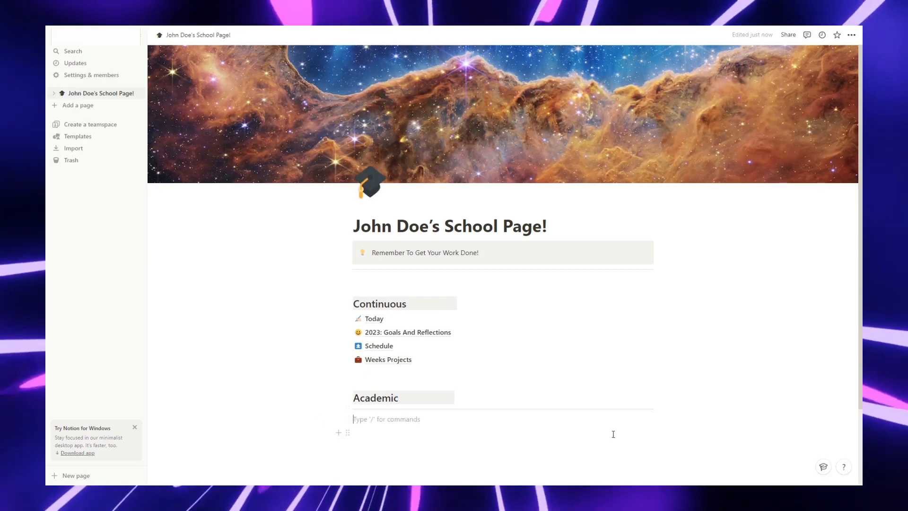
List "Class Notes", "Uni Hub", "Assignment Tracker" and "Reading List" on separate lines under the Academic divider.
type("/bn")
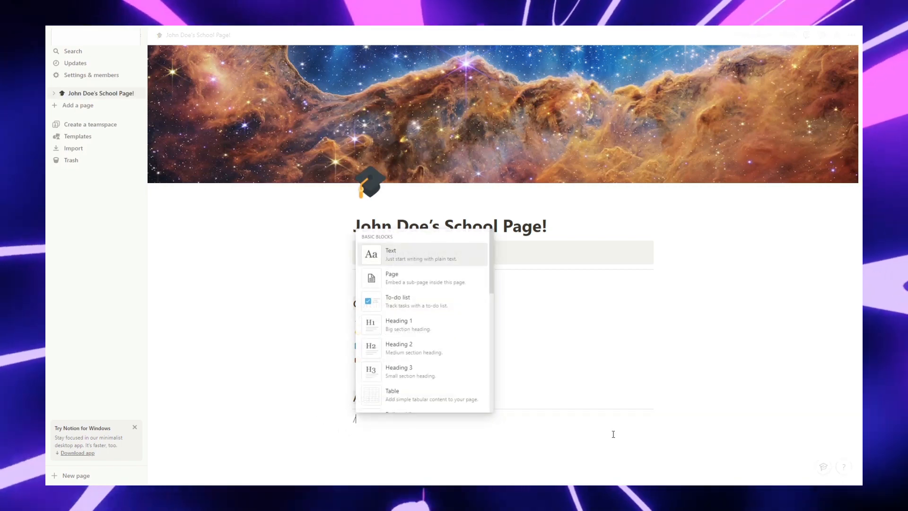
key("BackSpace")
key("BackSpace")
key("BackSpace")
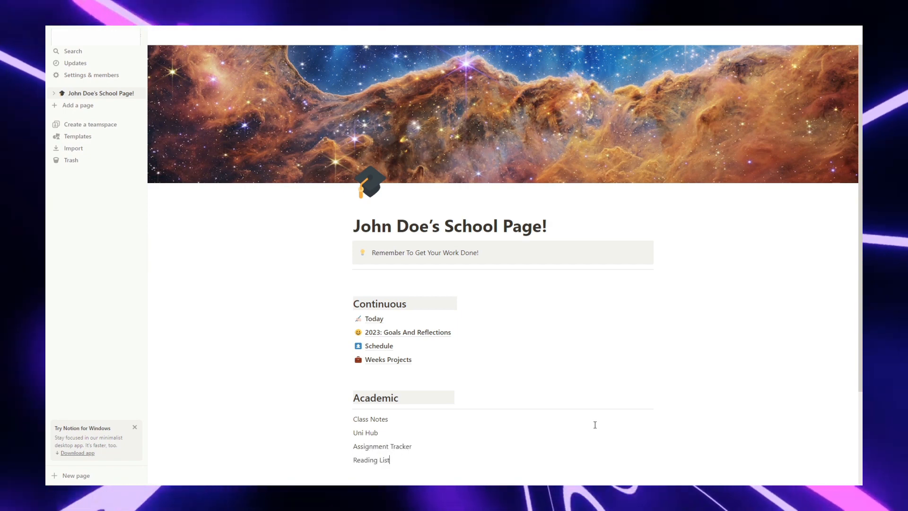
key("Return")
Turn the four text lines under Academic into subpages.
left_click_drag(389, 437, 358, 396)
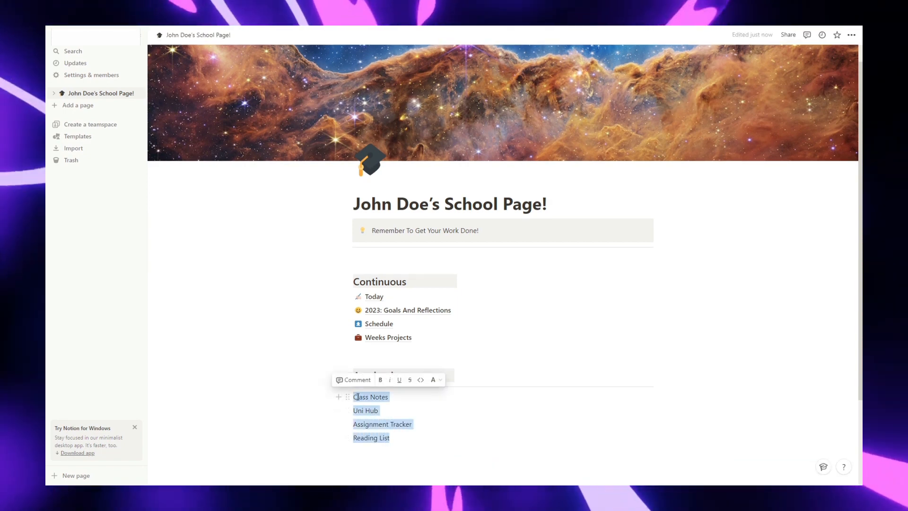
left_click(347, 387)
mouse_move(307, 379)
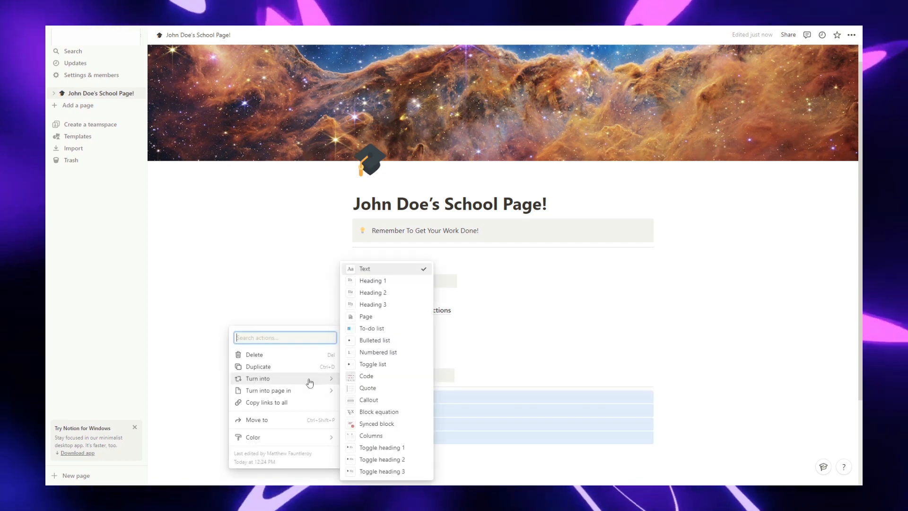
left_click(378, 315)
left_click(435, 452)
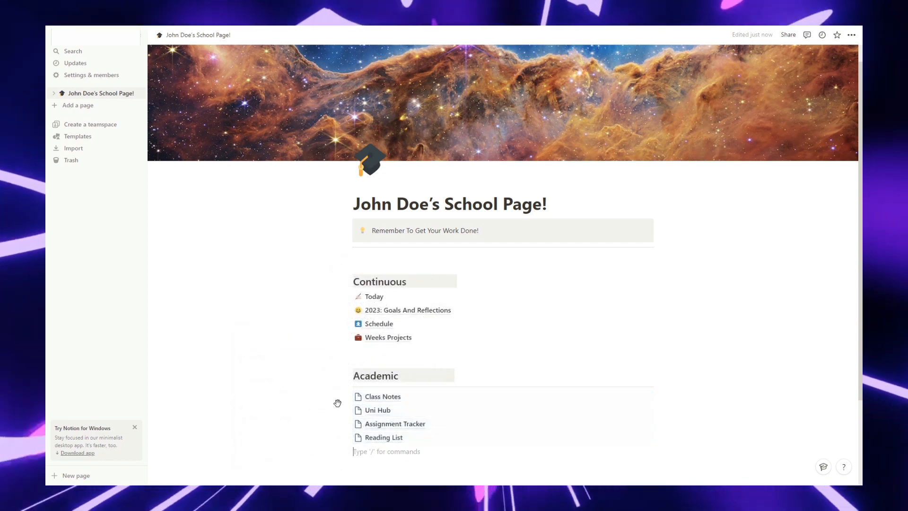
Give the Academic subpages emoji icons: pencil for Class Notes, graduation cap for Uni Hub, target for Assignment Tracker, red book for Reading List.
left_click(358, 396)
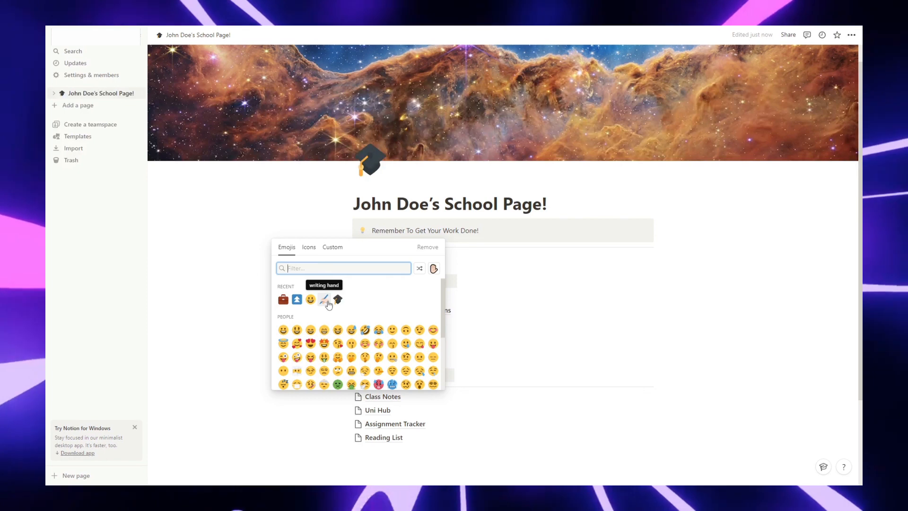
left_click(324, 299)
scroll(360, 401, "down", 3)
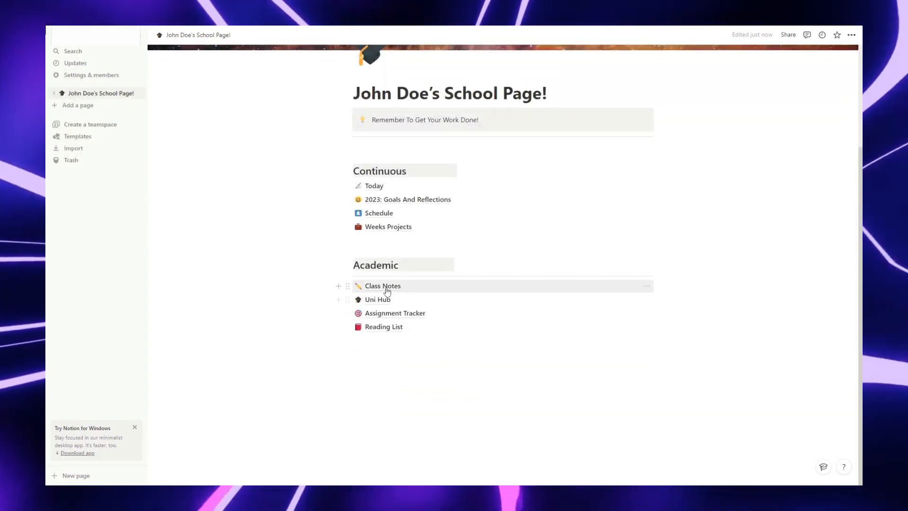
Retitle the Class Notes subpage as "Class notes" and open it from the school page.
left_click(384, 286)
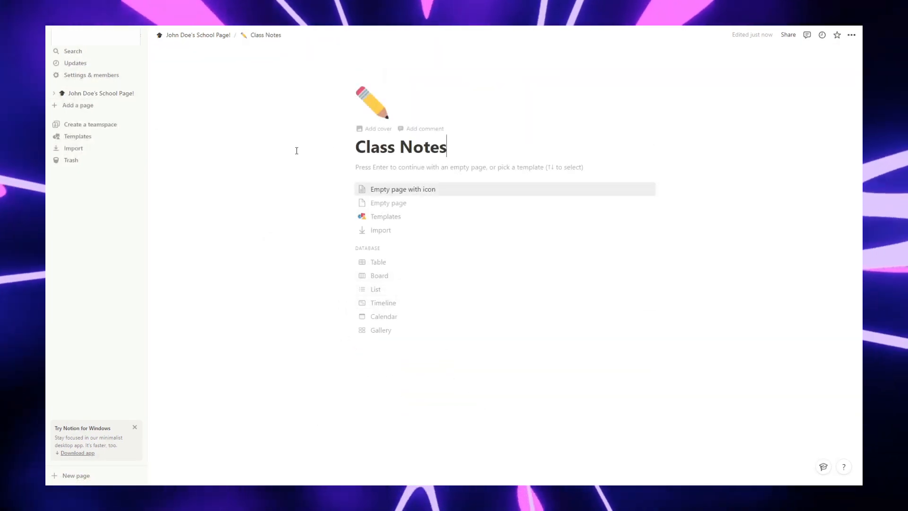
key("alt+Left")
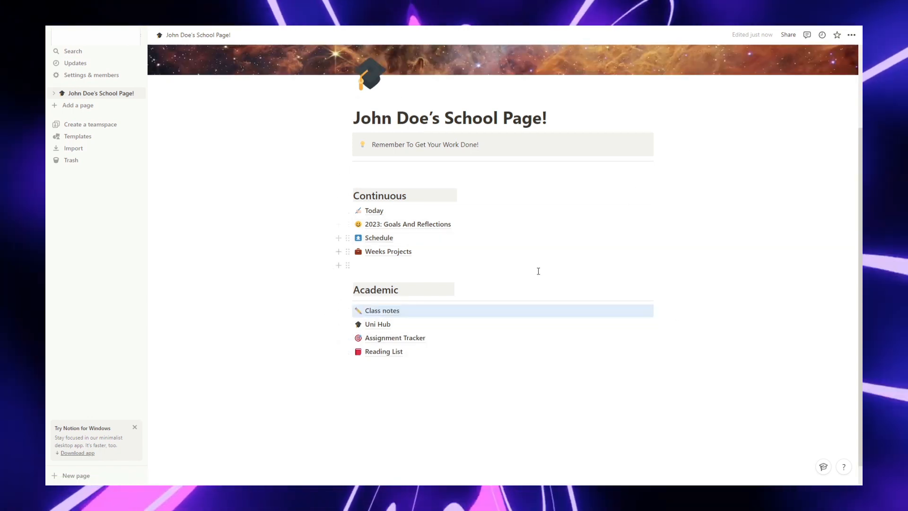
left_click(384, 317)
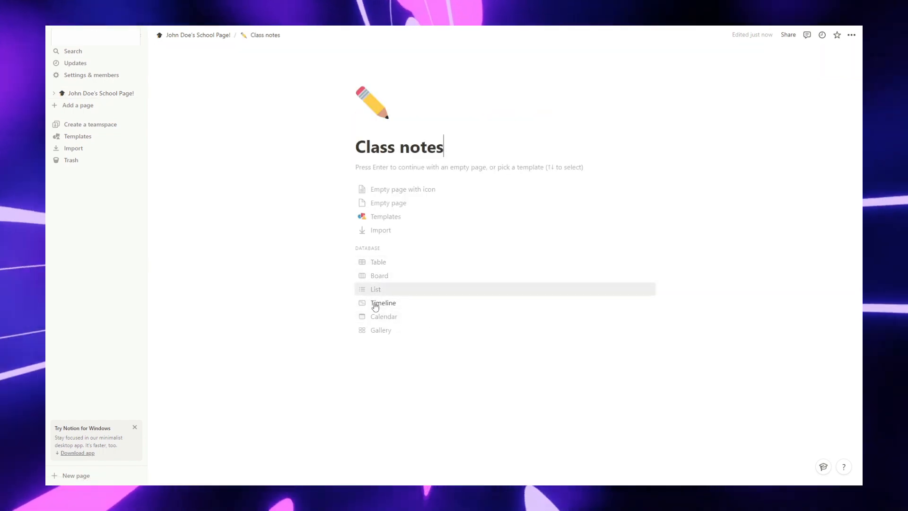
Insert a database view on the Class notes page, linked to the Schedule page's database and copying its existing Table view.
left_click(382, 189)
type("/cal")
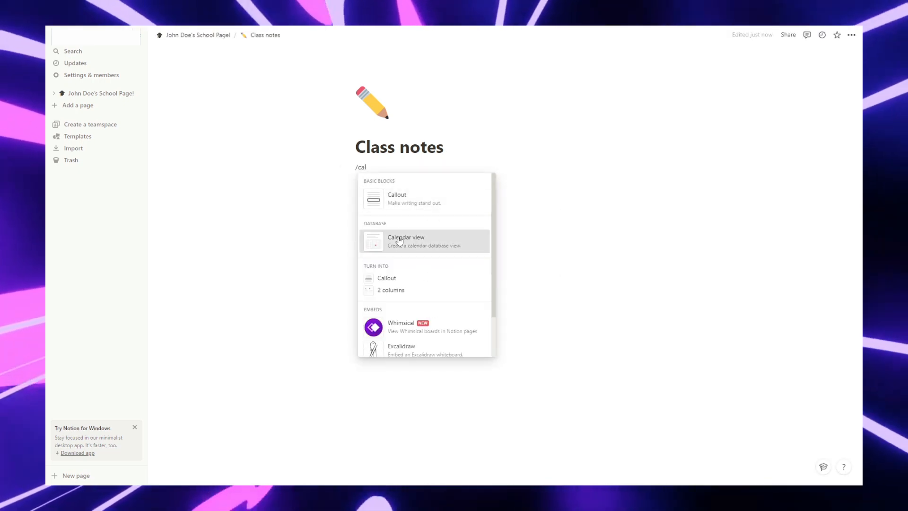
left_click(399, 241)
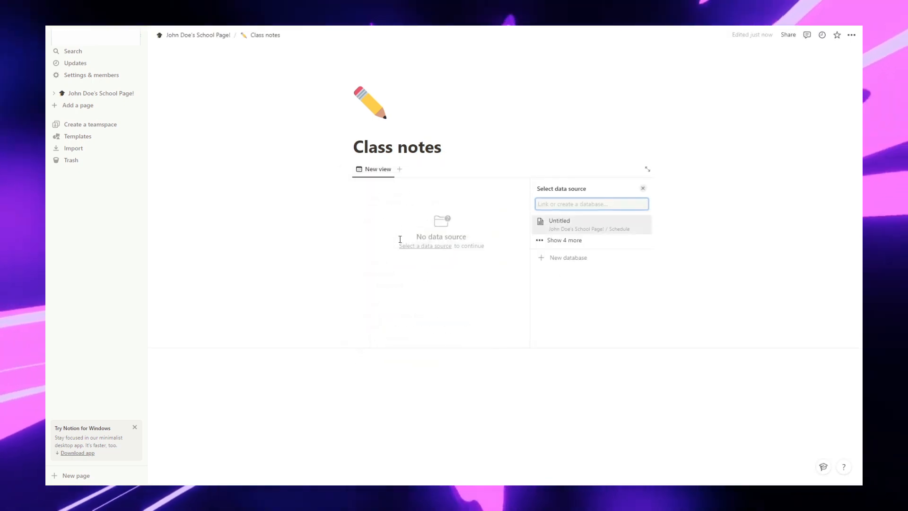
left_click(565, 225)
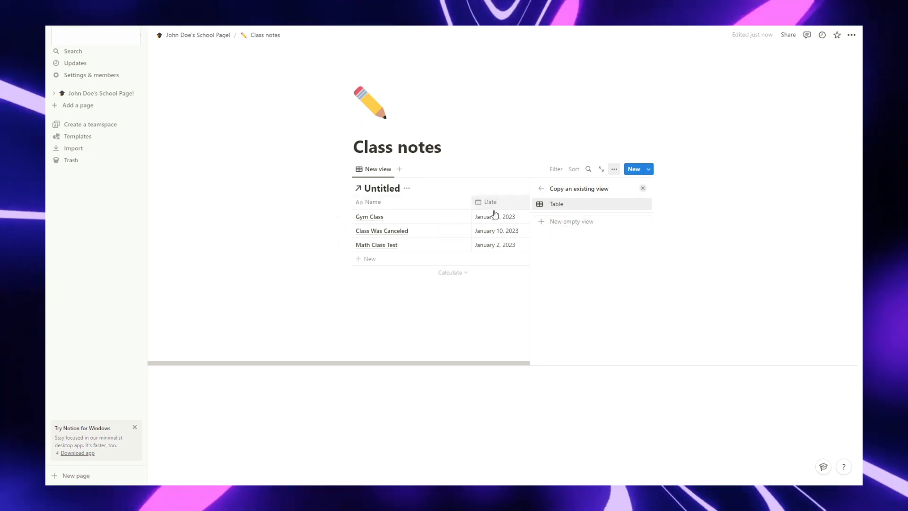
left_click(557, 211)
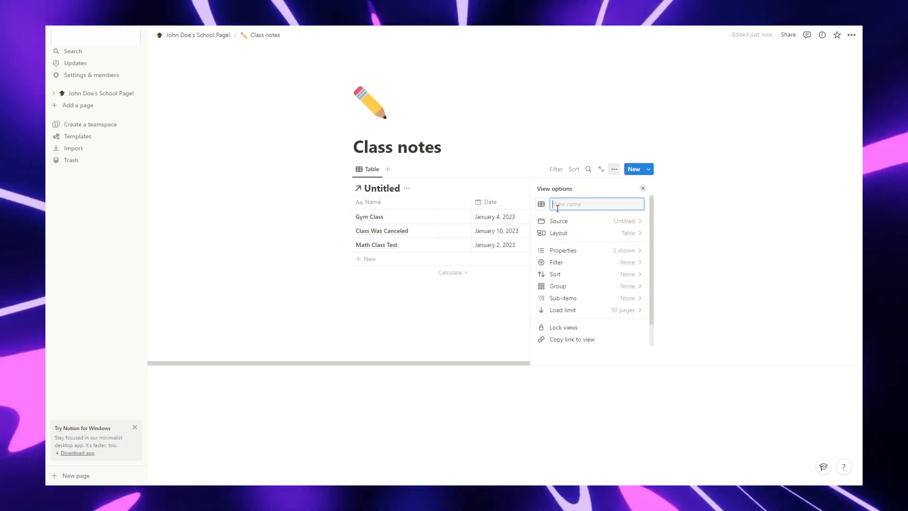
left_click(559, 233)
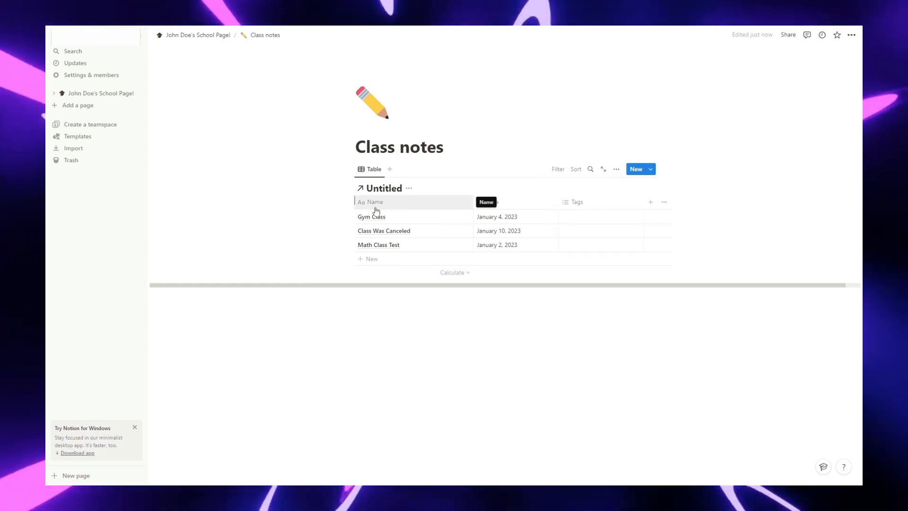
Rename the table's Name column as "Class Notes".
left_click(376, 208)
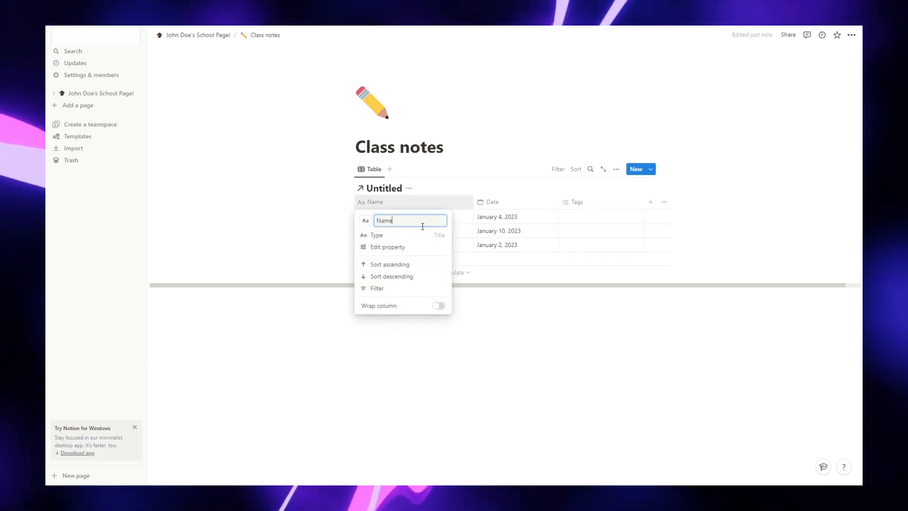
double_click(377, 221)
type("C")
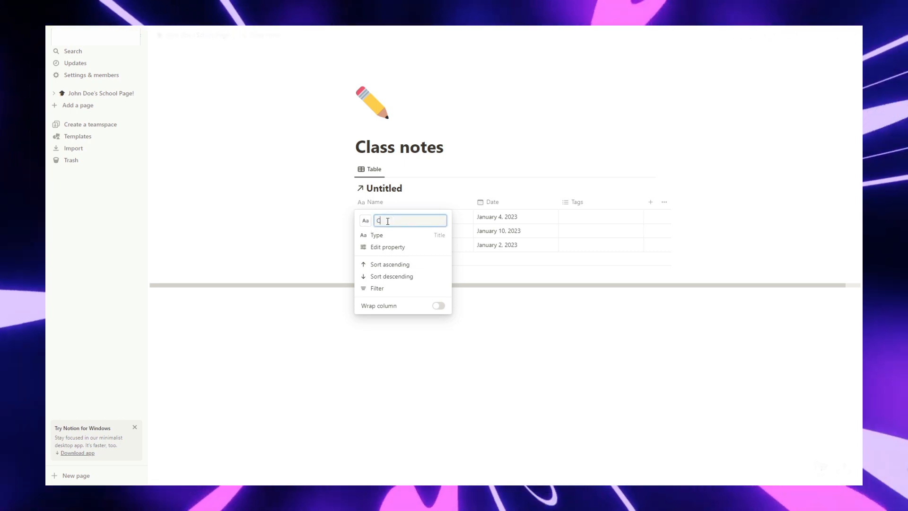
type("lass Notes")
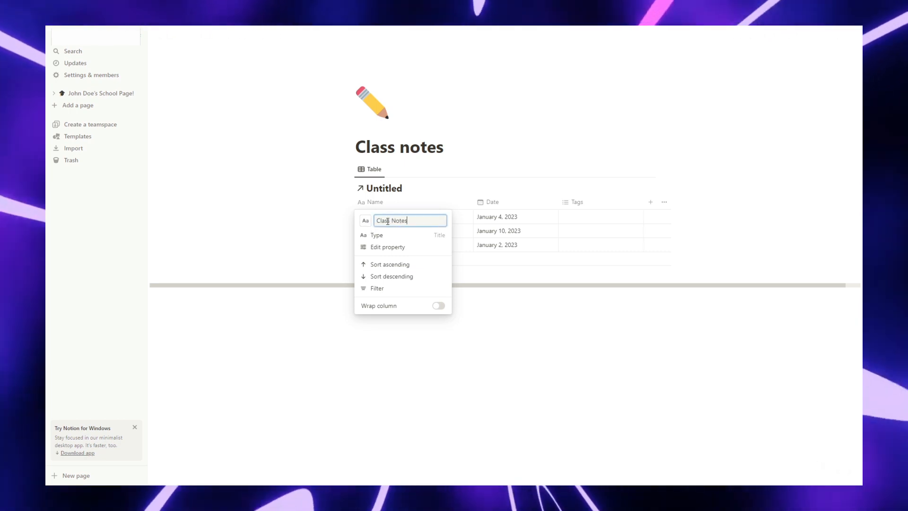
key("Return")
Rename the table's Tags column as "Type".
left_click(597, 206)
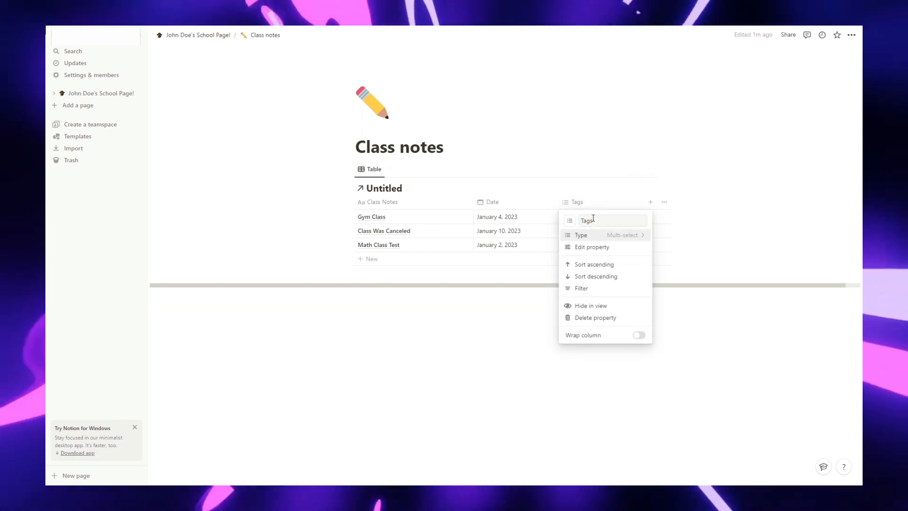
left_click(593, 218)
double_click(591, 219)
type("Type")
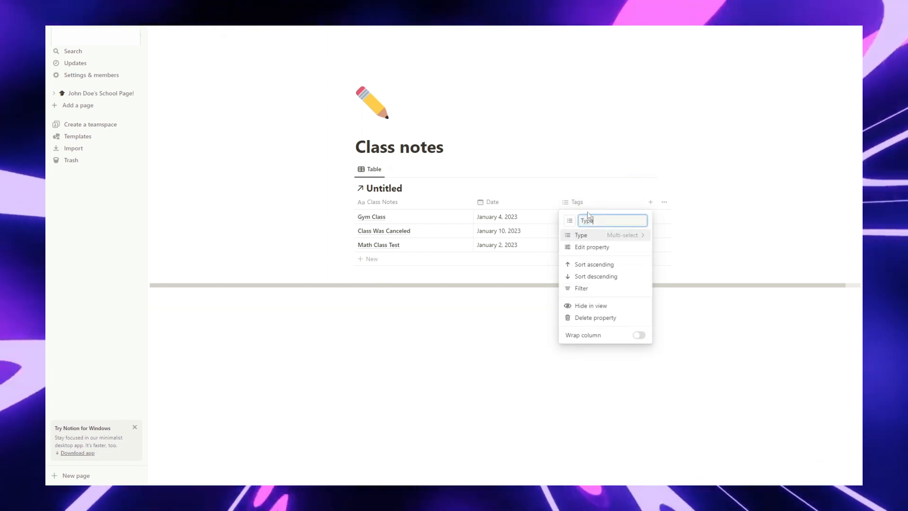
left_click(468, 316)
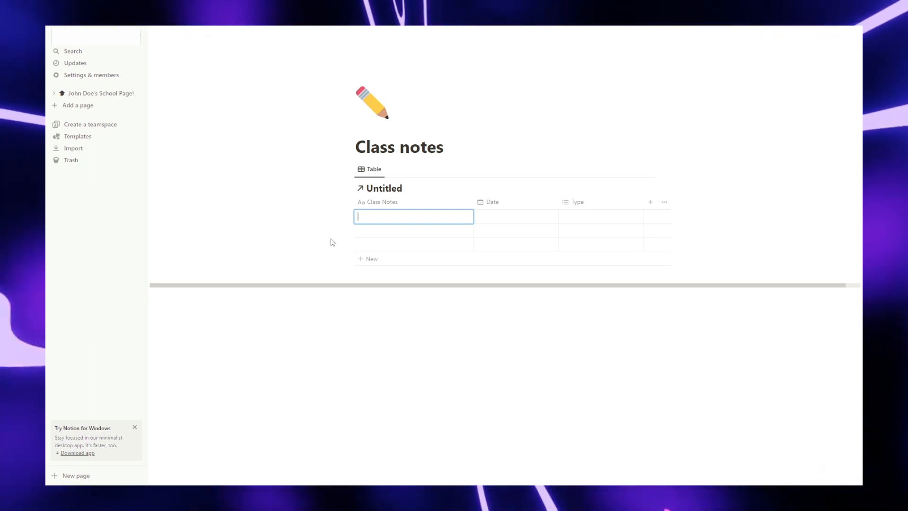
Replace the three existing table entries with the titles "Animal Research", "Medical Science" and "War and peace".
type("Animal Research")
key("Return")
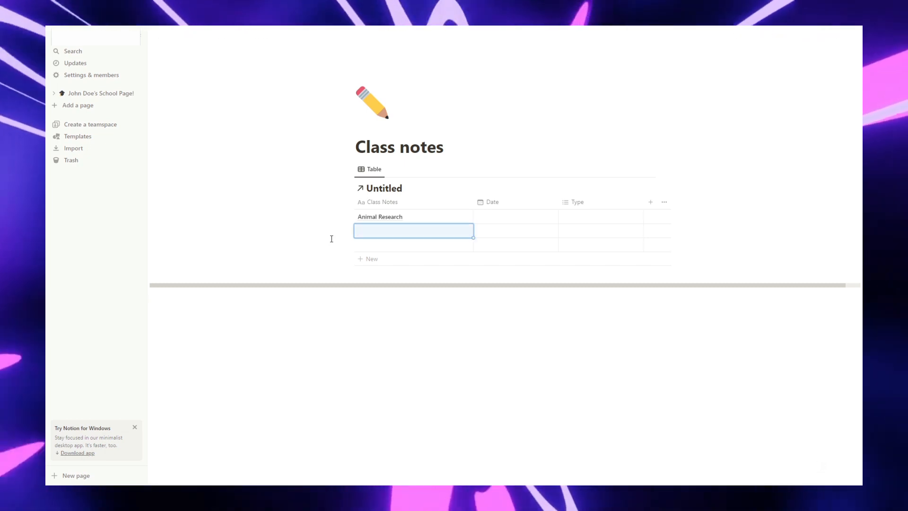
type("Medical Science")
key("Return")
type("W")
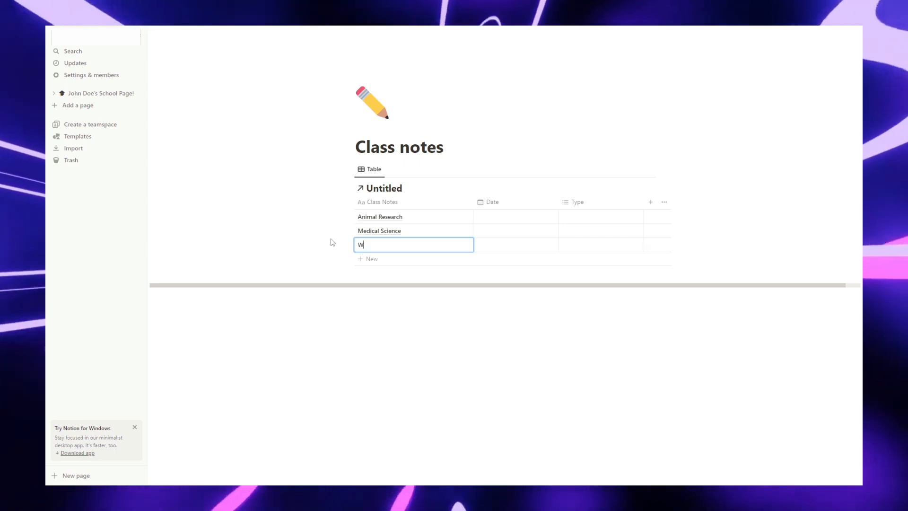
type("ar and peace")
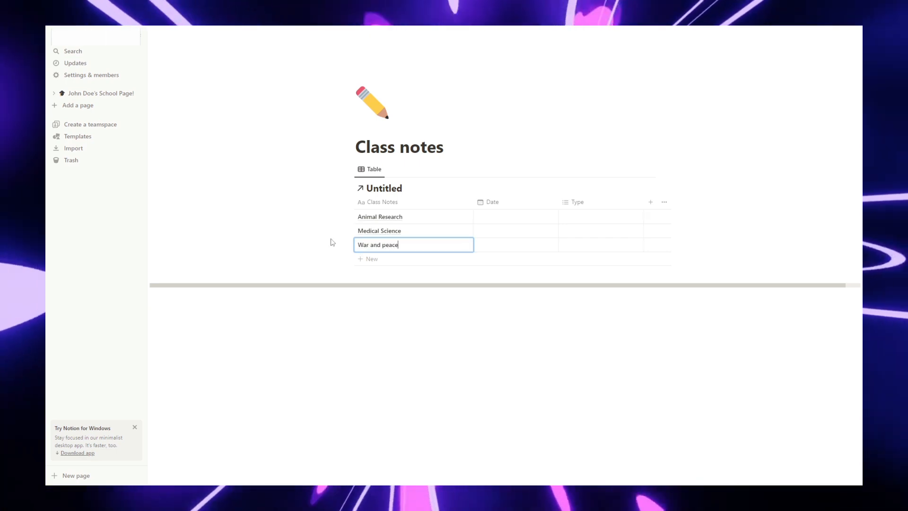
Add three more rows to the table, titling the first two "Virtual Communities" and "AH110 Assignment" and leaving the third blank.
left_click(361, 261)
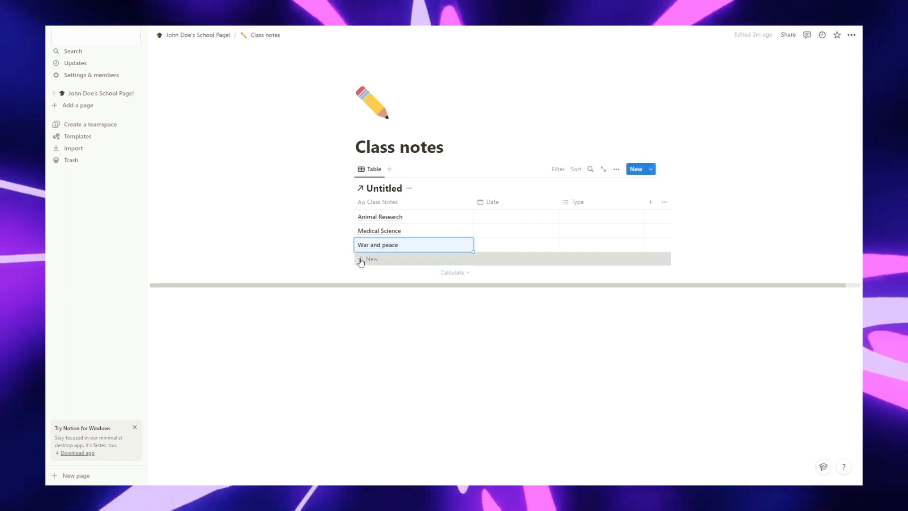
left_click(361, 260)
left_click(363, 274)
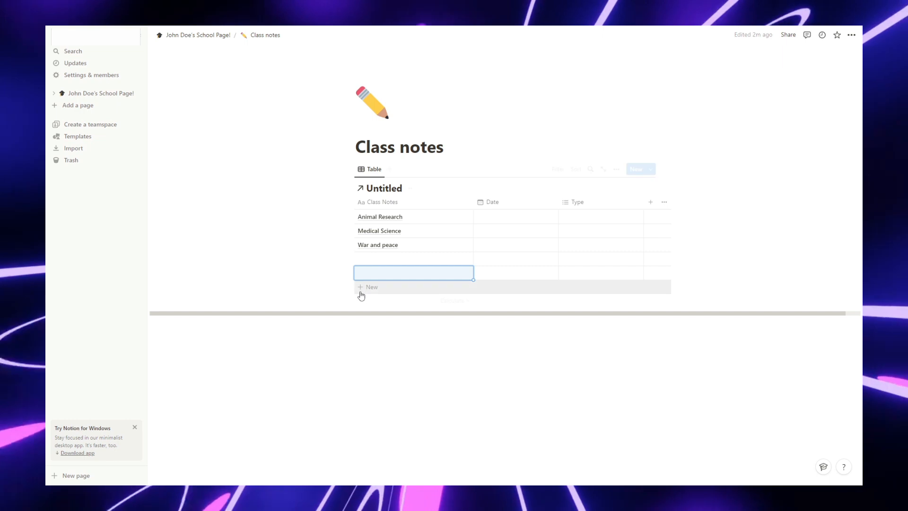
left_click(361, 289)
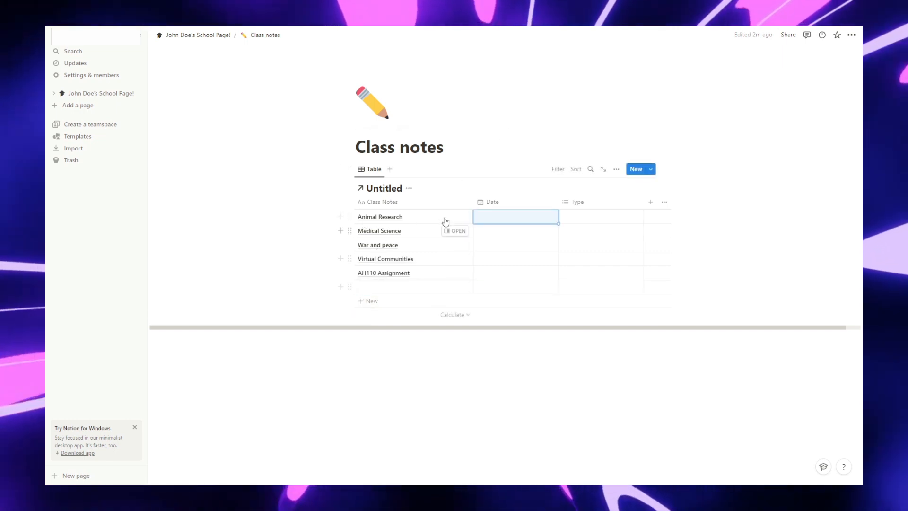
Set the date of the Animal Research entry to January 17, 2023.
left_click(515, 218)
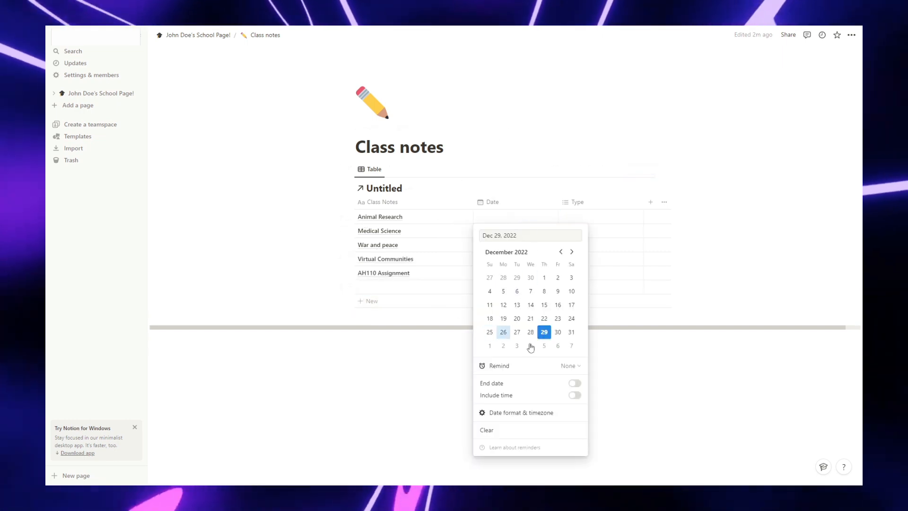
left_click(571, 252)
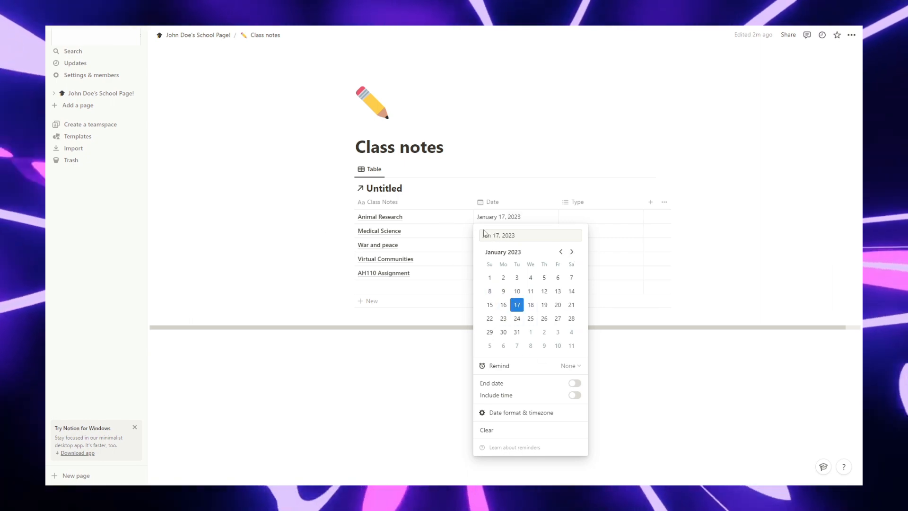
Set the 2023 dates: January 27 for Medical Science, January 25 for War and peace, February 17 for Virtual Communities, January 31 for AH110 Assignment.
left_click(322, 237)
left_click(489, 230)
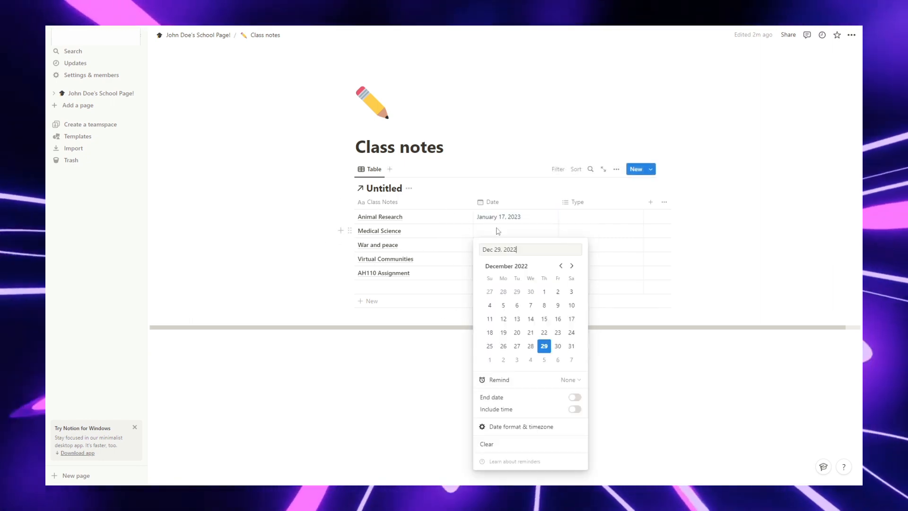
left_click(571, 266)
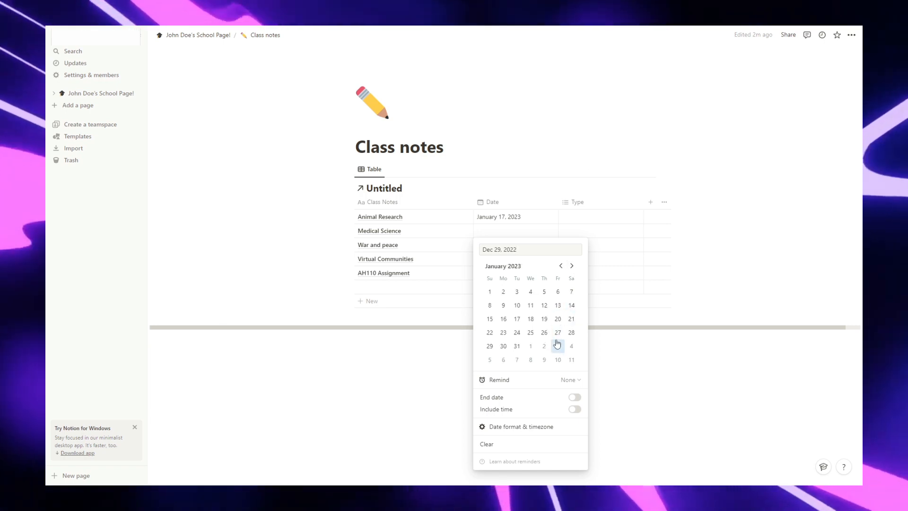
left_click(557, 332)
left_click(455, 245)
left_click(498, 244)
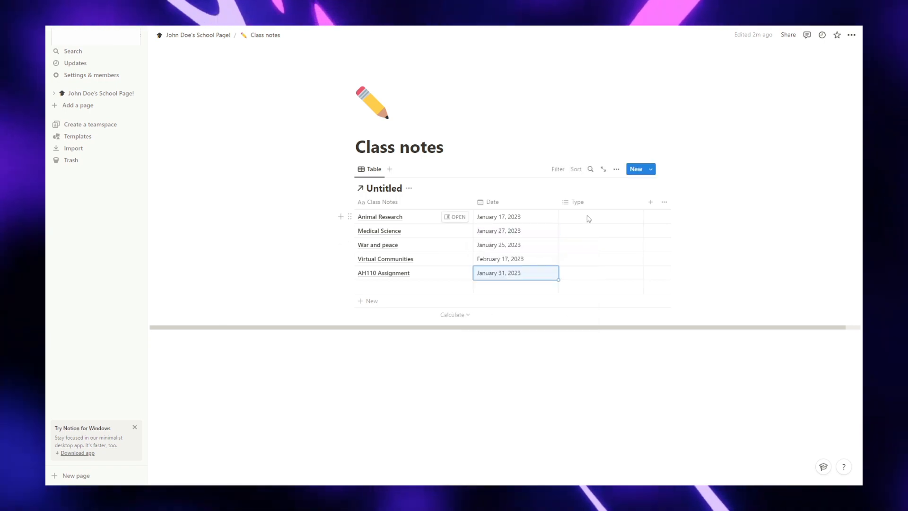
Create a "Class" option in the Type column and assign it to the Animal Research and Medical Science entries.
left_click(586, 216)
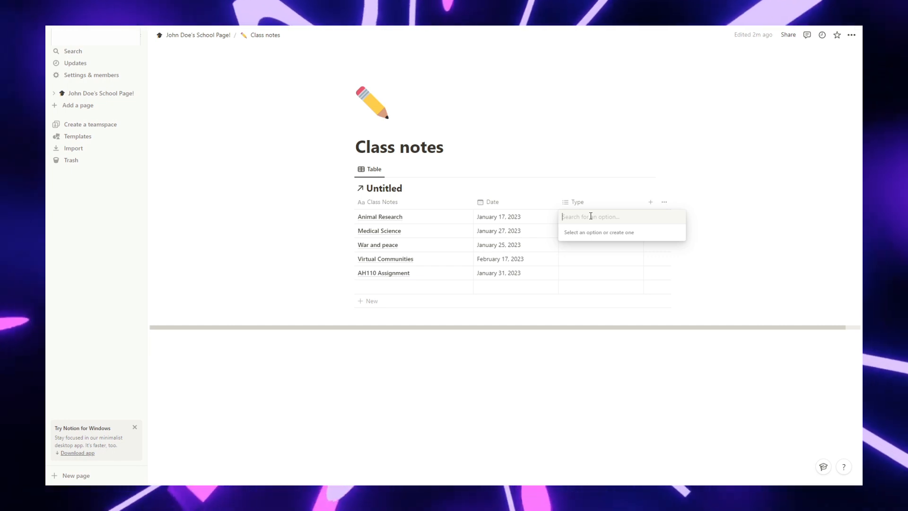
type("Class")
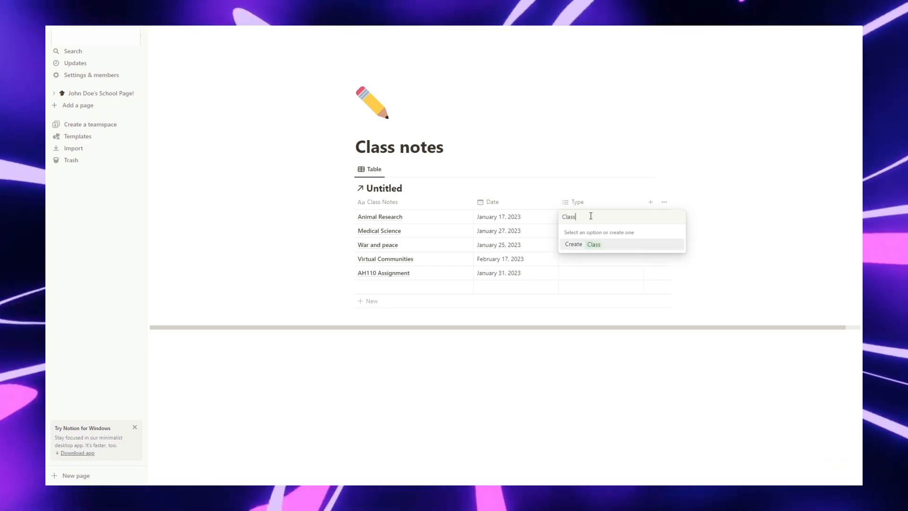
key("Return")
type("C")
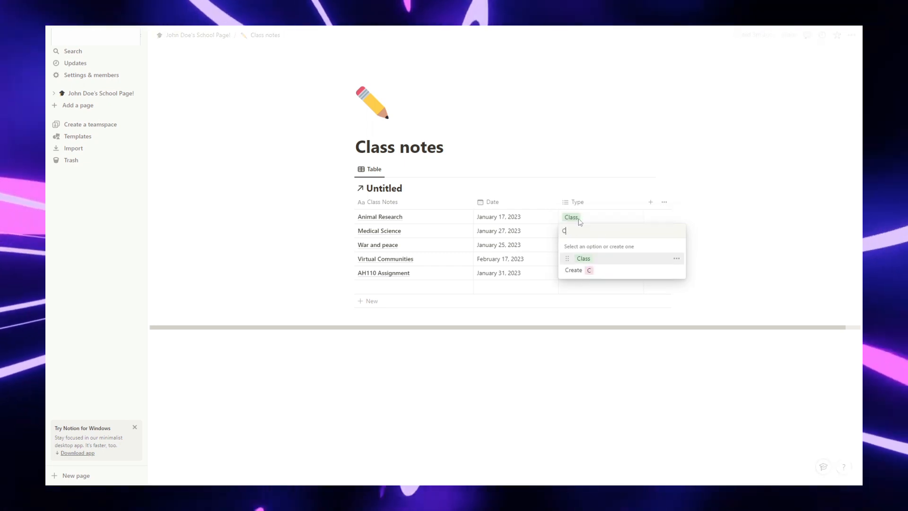
type("l")
key("Return")
Set the type to a new "Assignment" option for War and peace and AH110 Assignment, and a new "Project" option for Virtual Communities.
left_click(598, 245)
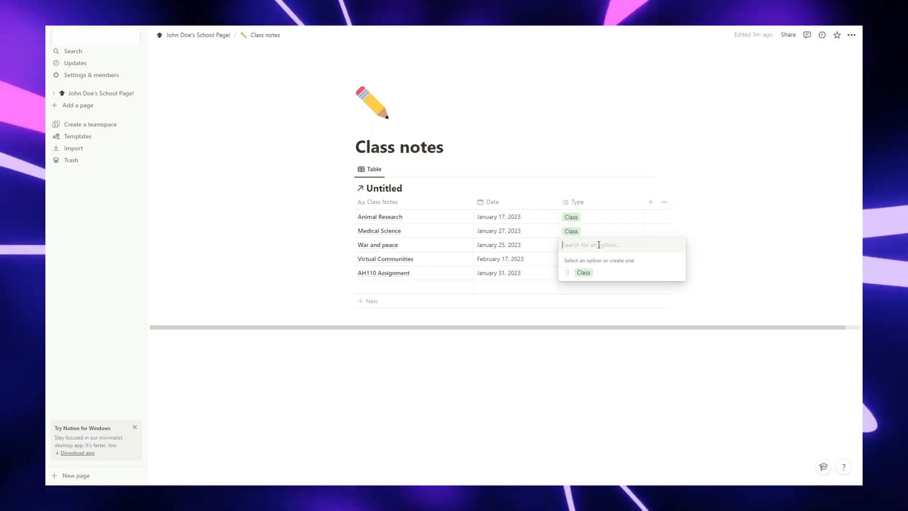
type("Assignment")
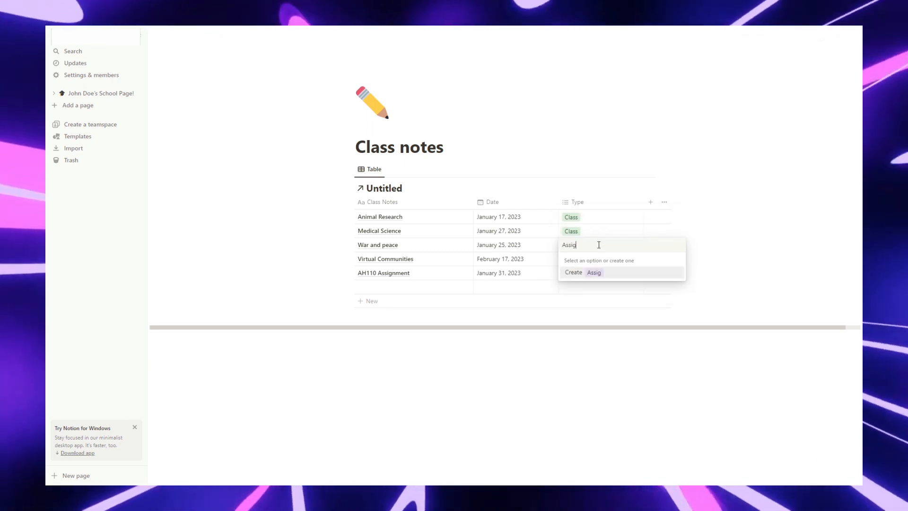
key("Return")
left_click(565, 257)
type("Project")
key("Return")
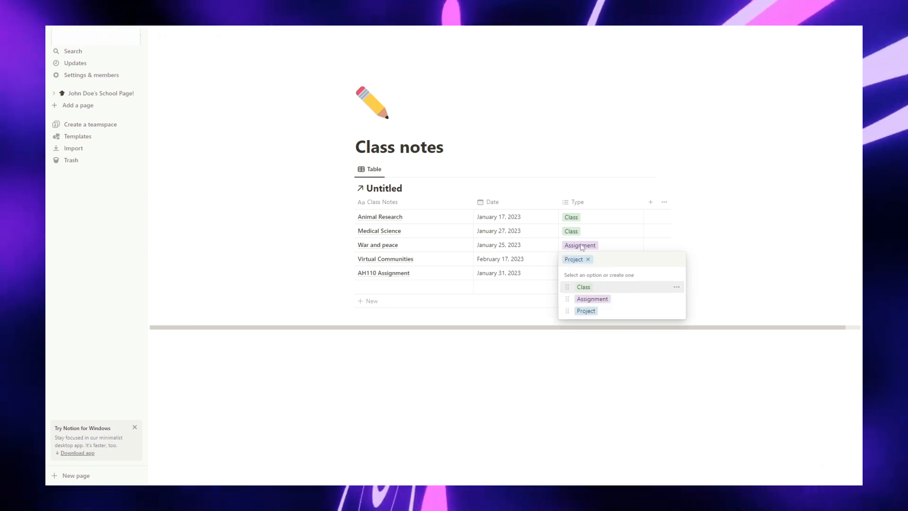
left_click(577, 273)
type("Assignment")
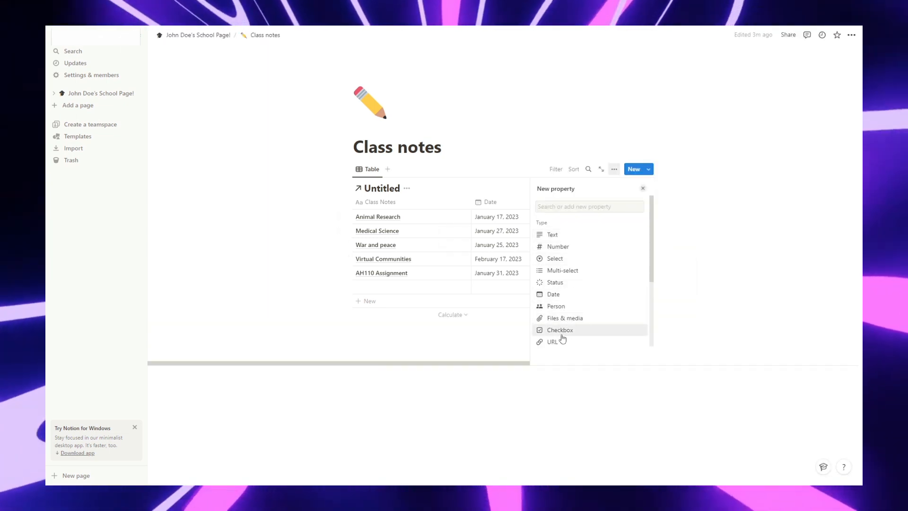
Add a Checkbox property to the table and test its checkbox on the Animal Research entry.
left_click(562, 335)
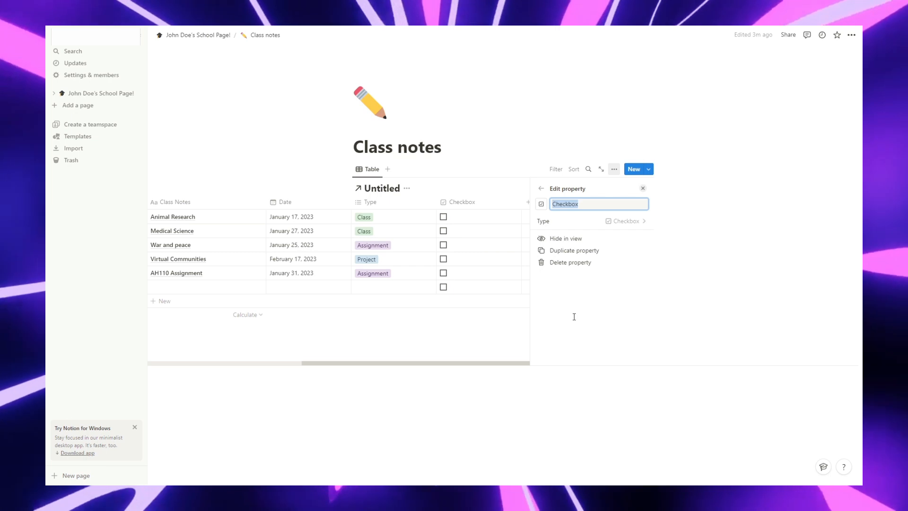
left_click(643, 188)
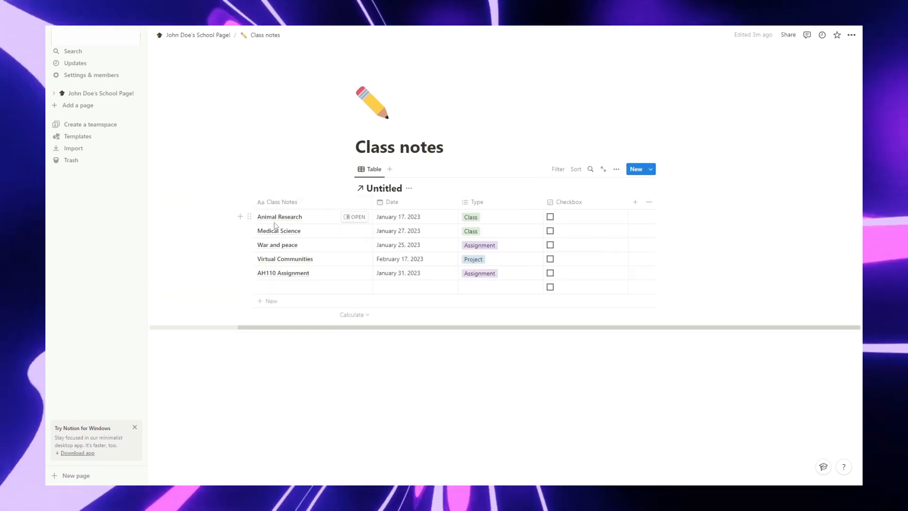
left_click(549, 221)
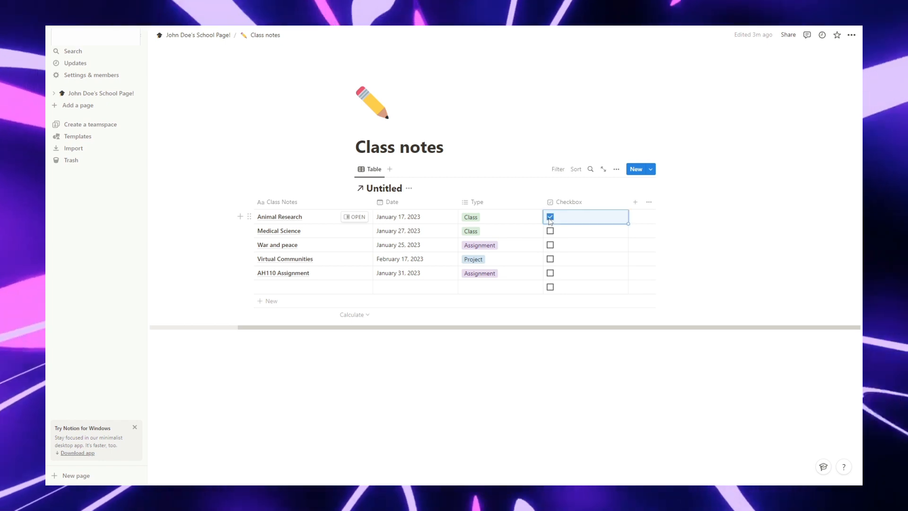
key("Escape")
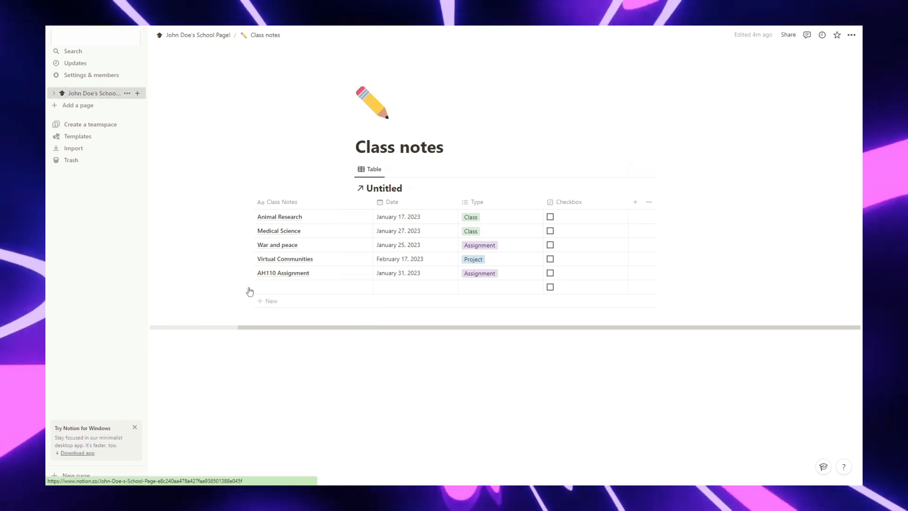
Return to the main school page, open its Uni Hub subpage and start it as an empty page with icon.
left_click(89, 93)
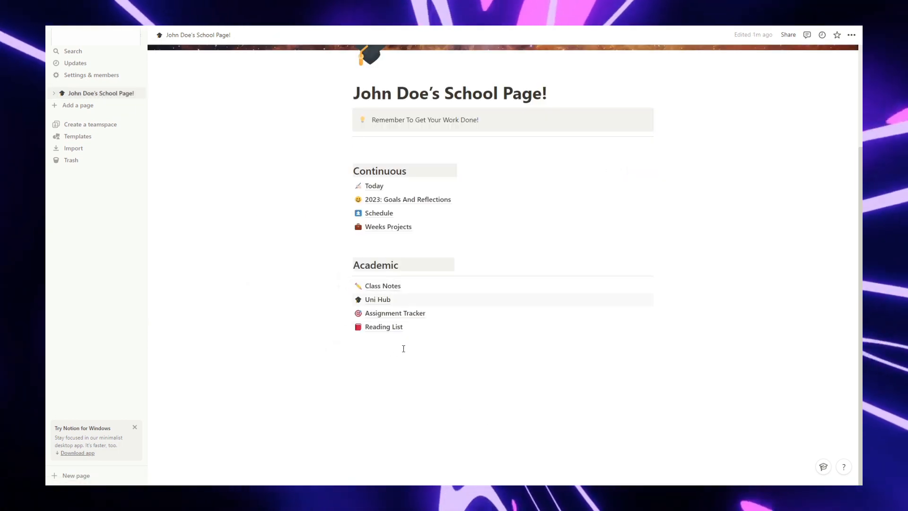
left_click(378, 299)
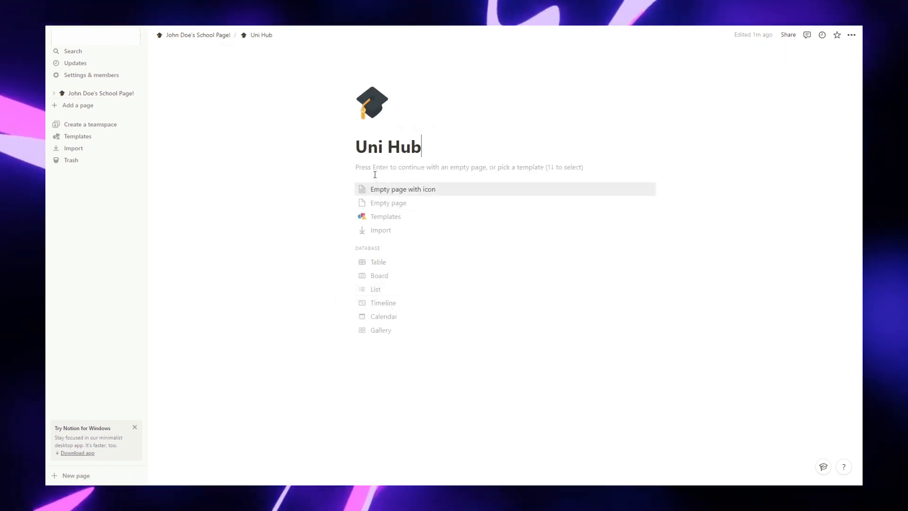
key("Return")
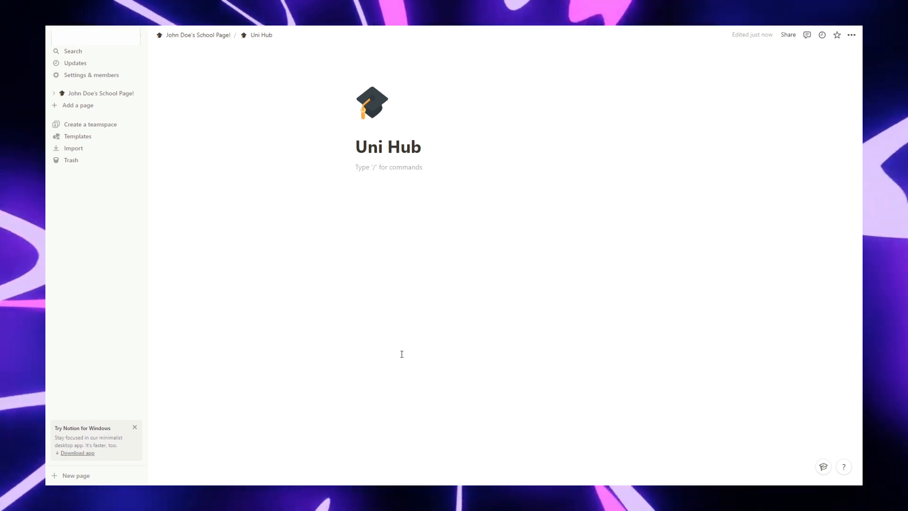
Add the Heading 1 blocks "Maths Class" and "Art Class" to the Uni Hub page.
type("/h1")
left_click(408, 200)
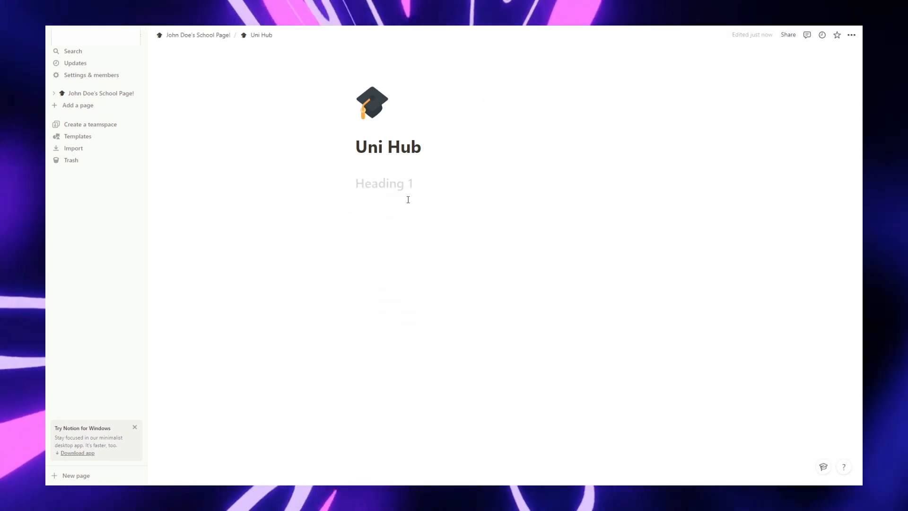
type("Maths Class")
key("Return")
type("/h")
left_click(387, 231)
type("Art Class")
key("Return")
Add the headings "History" and "Science Class" below Art Class, with History first.
key("Return")
type("/h")
left_click(437, 277)
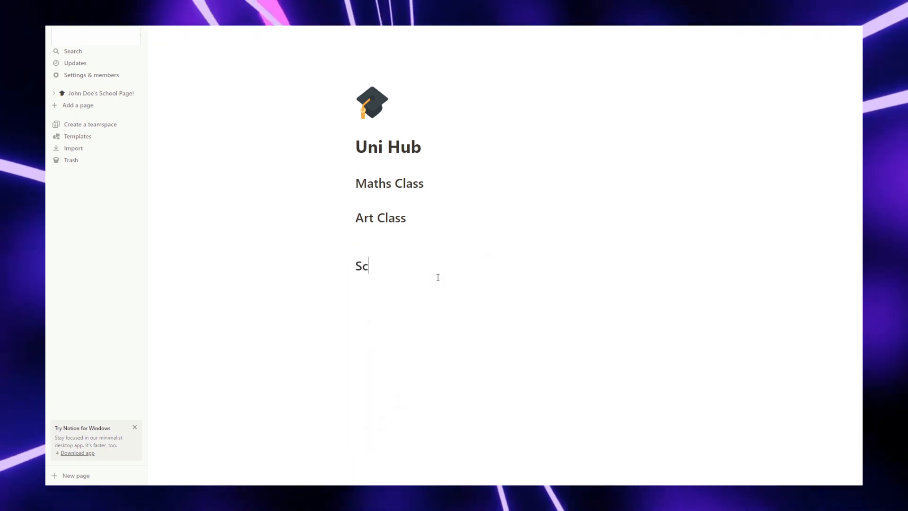
type("ience Class")
key("Up")
type("/h")
left_click(437, 277)
type("History")
left_click(437, 277)
key("Return")
type("/engls")
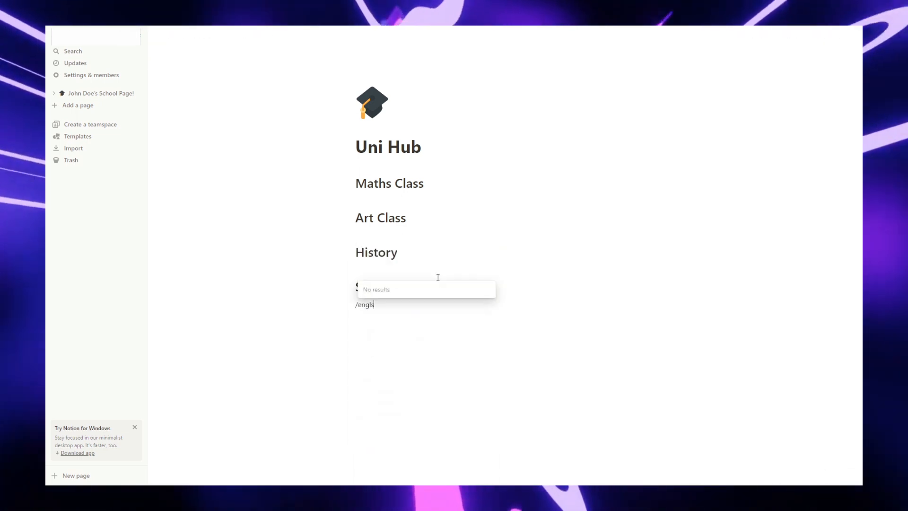
key("BackSpace")
key("BackSpace")
key("BackSpace")
key("BackSpace")
key("BackSpace")
key("BackSpace")
Add the headings "English Class", "Study Hall" and "Academics" below Science Class.
type("/h")
key("Return")
type("English Class")
key("Return")
type("/hStudy Hall")
key("Return")
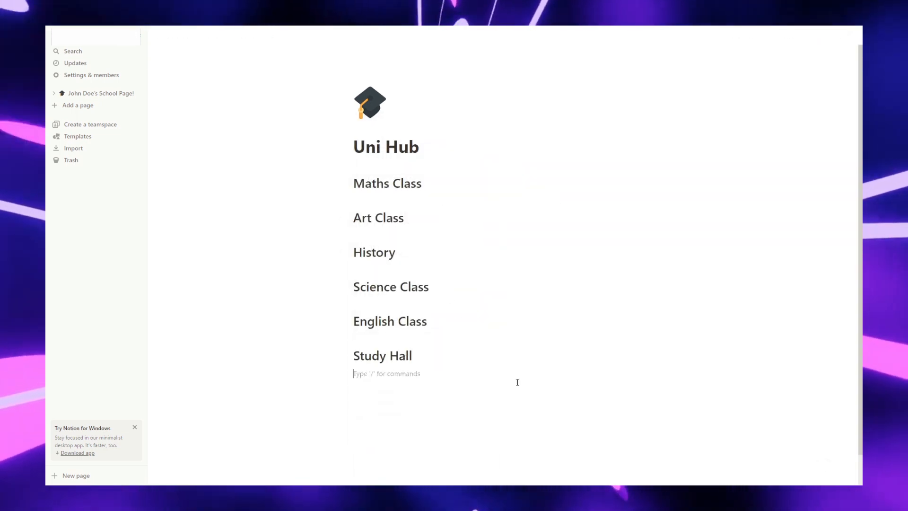
type("/h")
left_click(434, 212)
type("Academic")
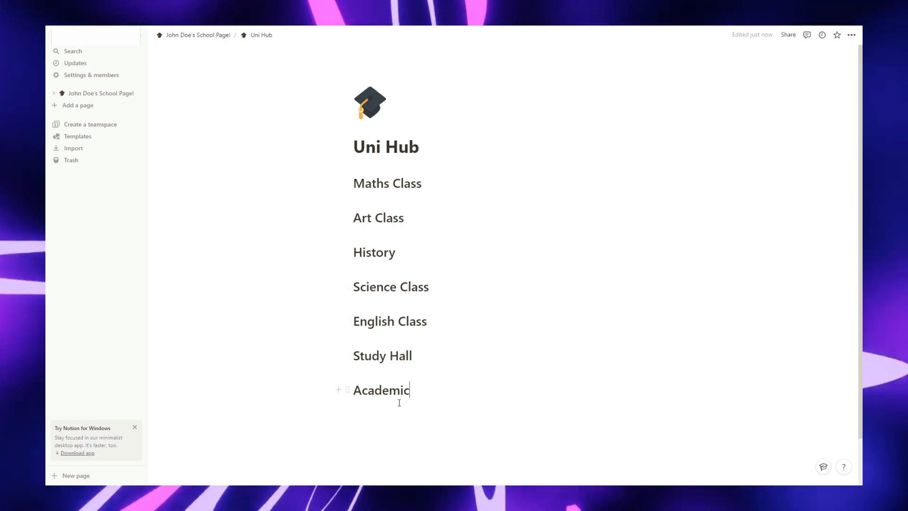
Insert a divider and leave an empty line beneath each heading on the Uni Hub page.
type("/")
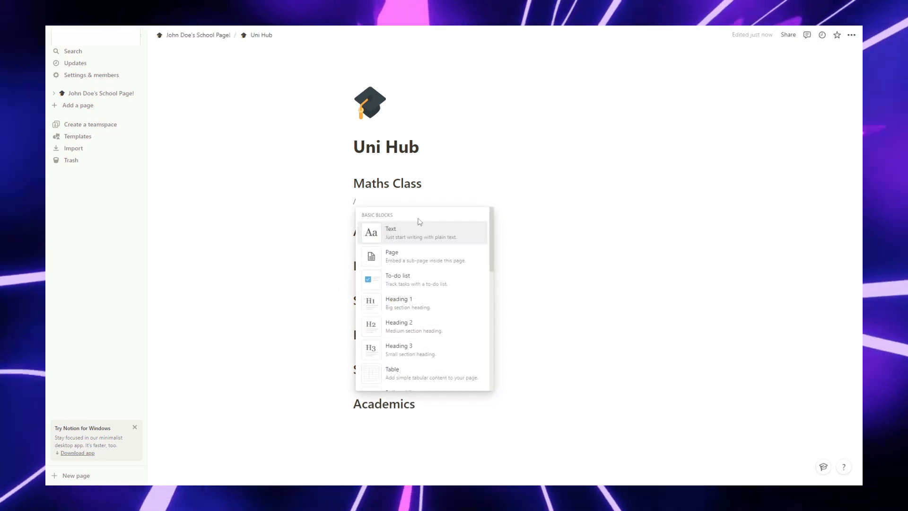
type("d")
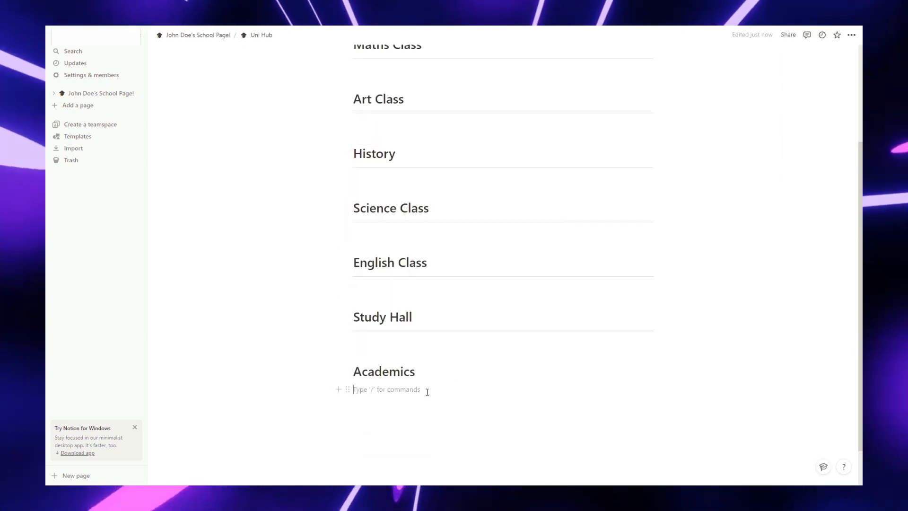
Write "Class Notes", "Project List" and "Homework" on separate lines under the Maths Class heading.
scroll(378, 259, "up", 5)
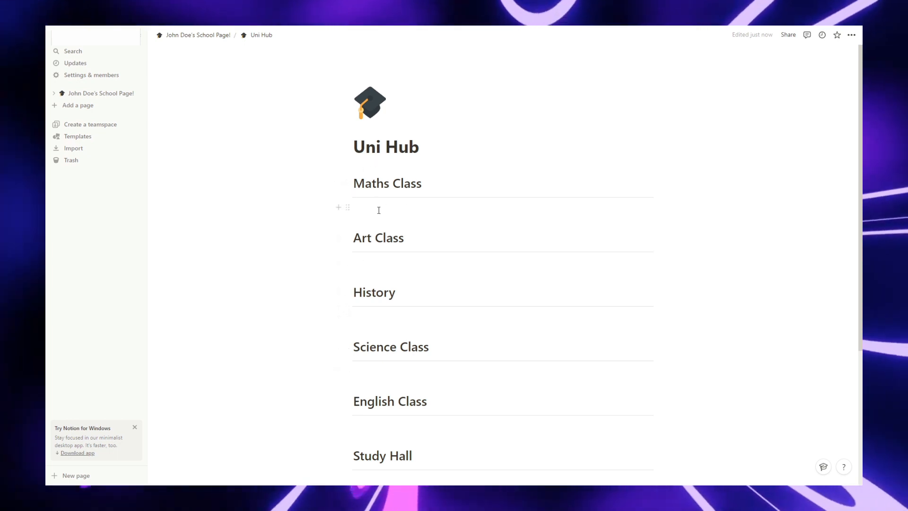
left_click(378, 210)
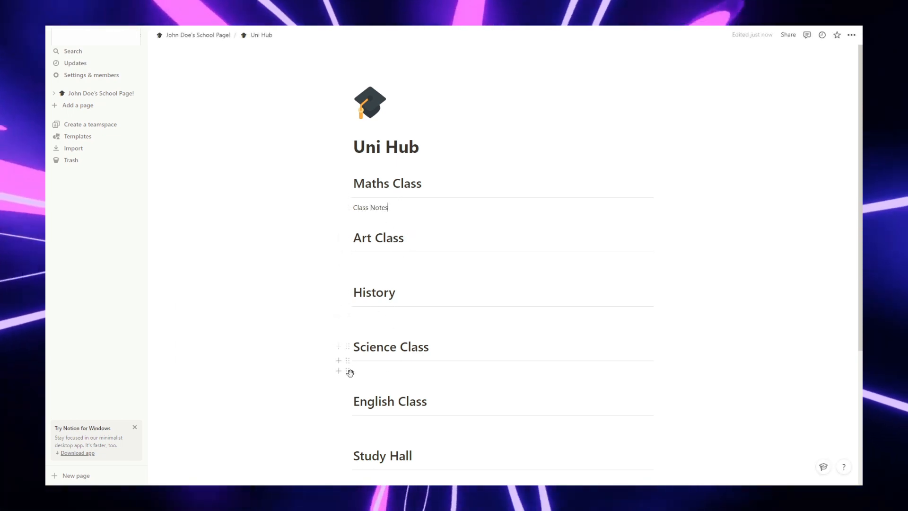
scroll(381, 409, "down", 3)
scroll(376, 331, "up", 3)
left_click(389, 209)
key("Return")
type("To")
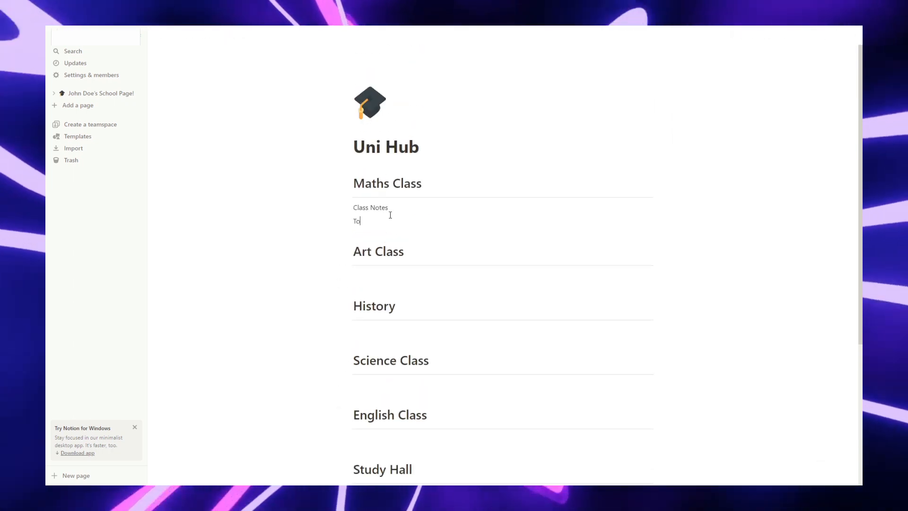
type("Project List")
key("Return")
type("HomeworkProject List")
List "Project List", "Homework" and "To Buy list For Projects" under Art Class, and repeat the Maths Class lines under History, Science Class and English Class.
key("Return")
type("Homework")
key("Return")
type("To Buy list For Projects")
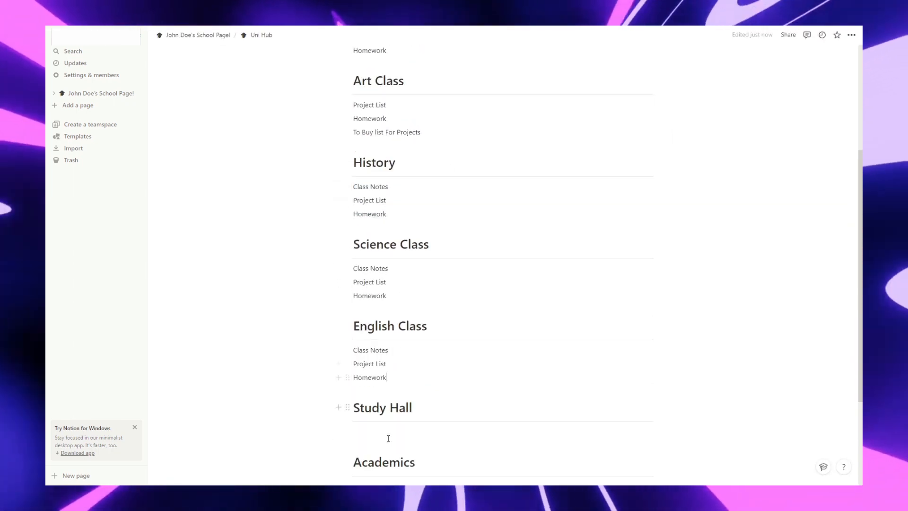
Write "To Work On list" under the Study Hall heading and "Task List" under the Academics heading.
left_click(388, 435)
type("To Work On list")
scroll(378, 378, "down", 3)
left_click(373, 352)
type("Task List")
Turn all the text lines listed under the Uni Hub headings into pages.
scroll(378, 283, "up", 7)
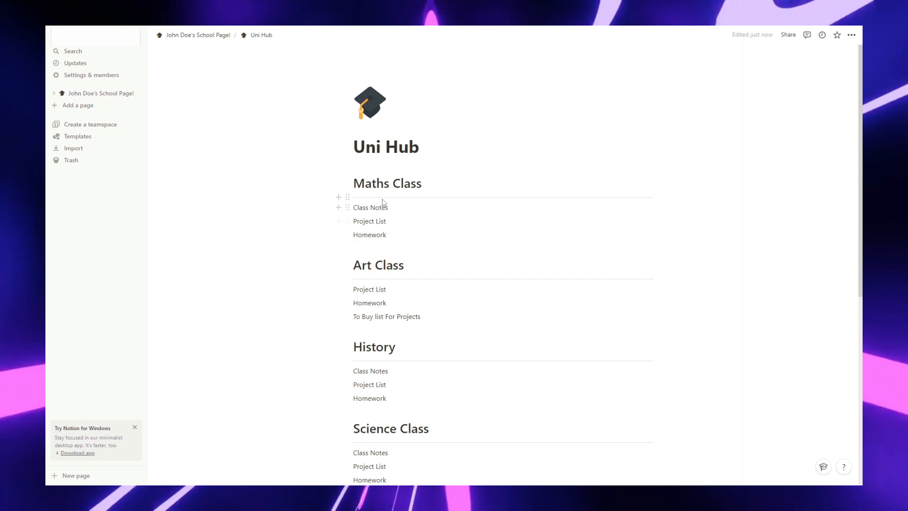
left_click_drag(391, 234, 357, 210)
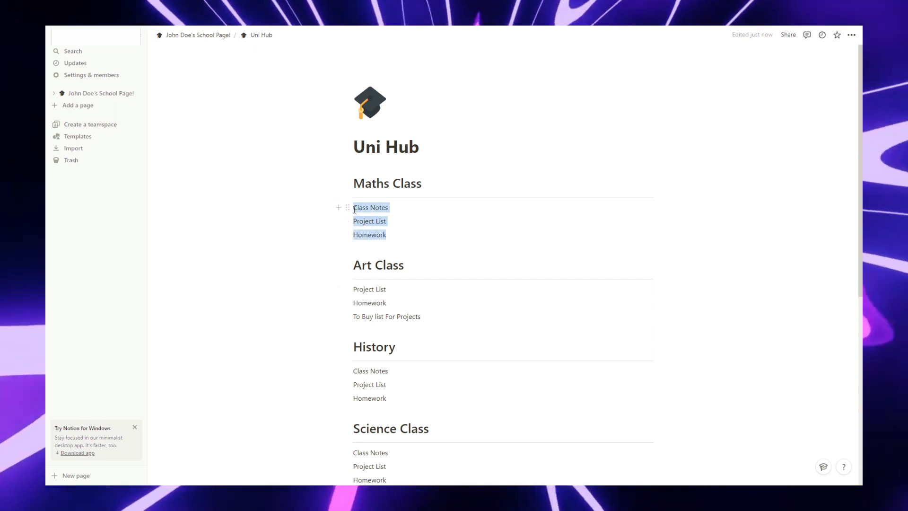
left_click(349, 207)
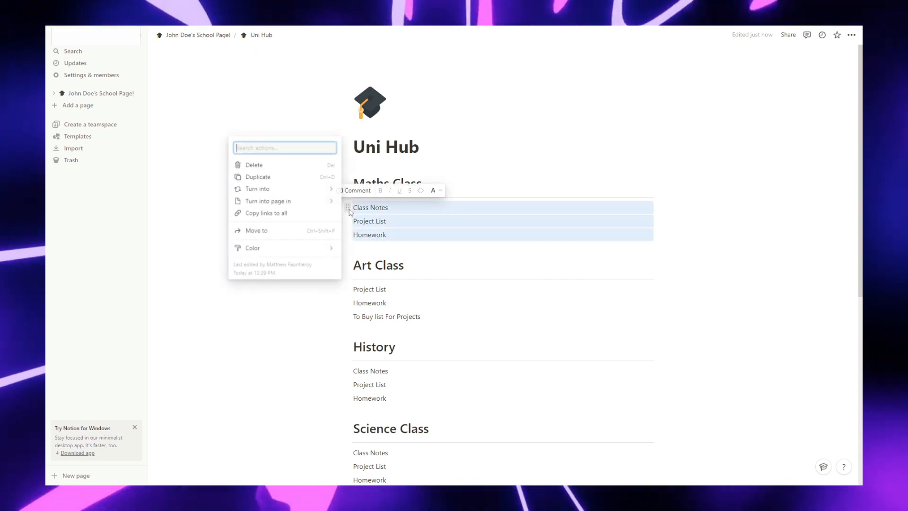
mouse_move(301, 190)
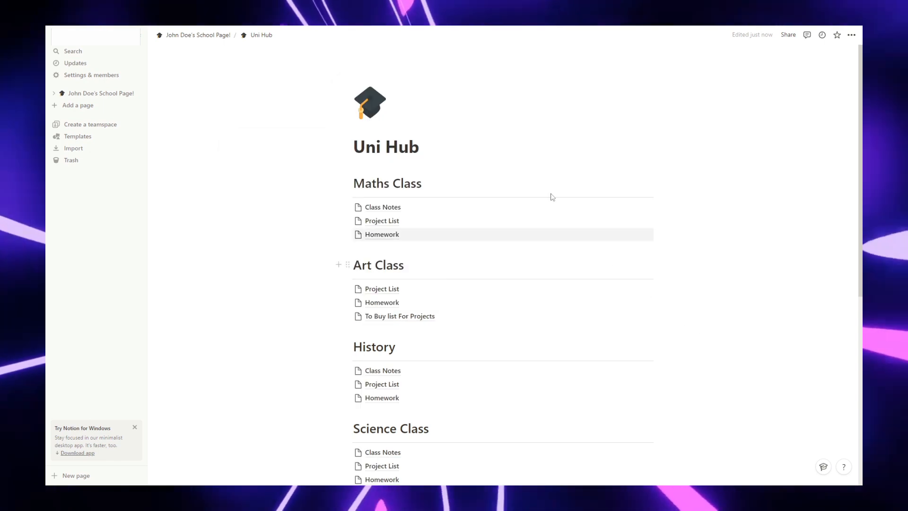
scroll(549, 368, "down", 3)
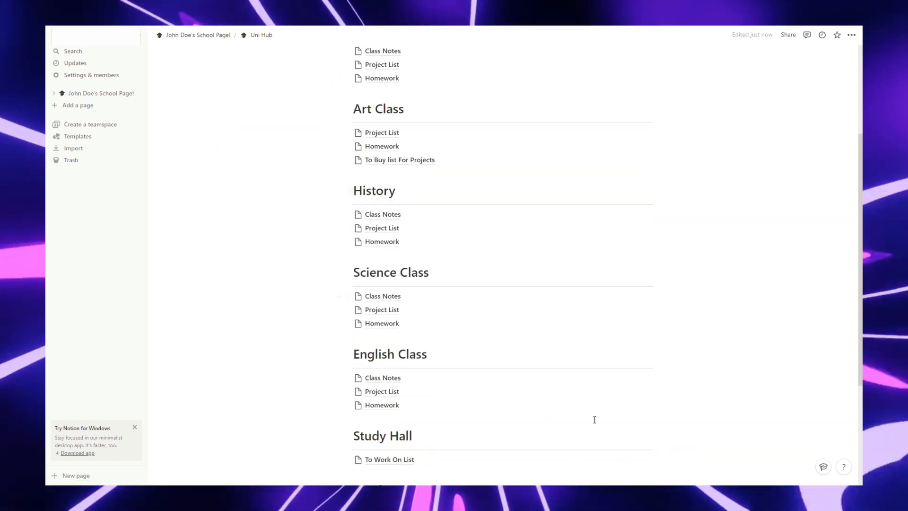
scroll(589, 402, "up", 3)
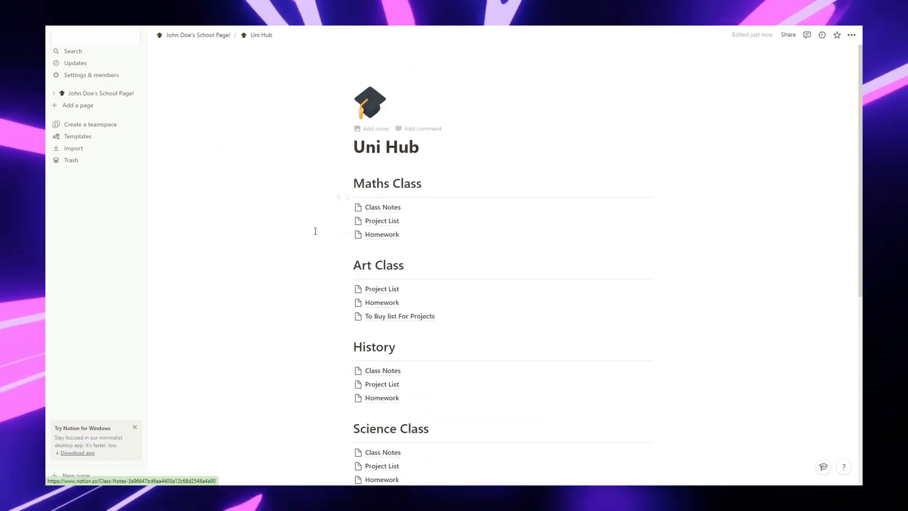
scroll(355, 248, "down", 5)
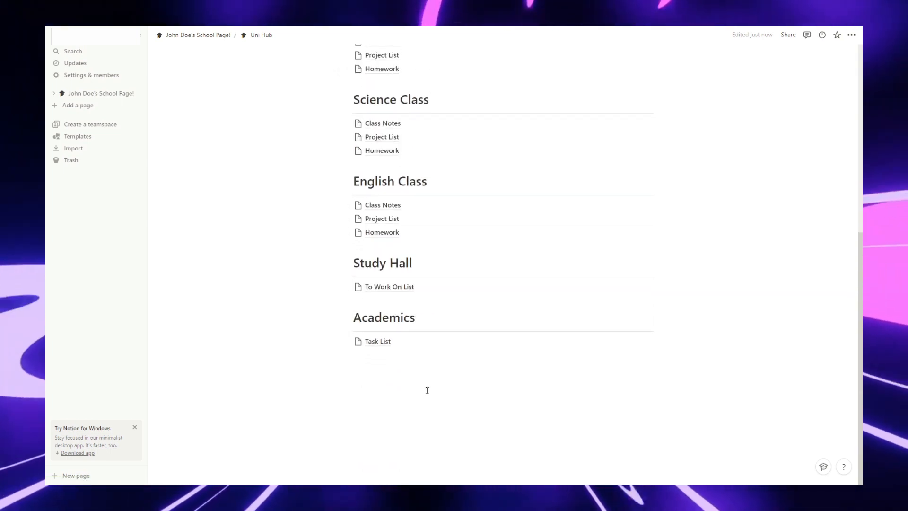
Open the Class Notes page under Maths Class as an empty page and write "Date: Jan 22nd 2023".
scroll(423, 385, "up", 5)
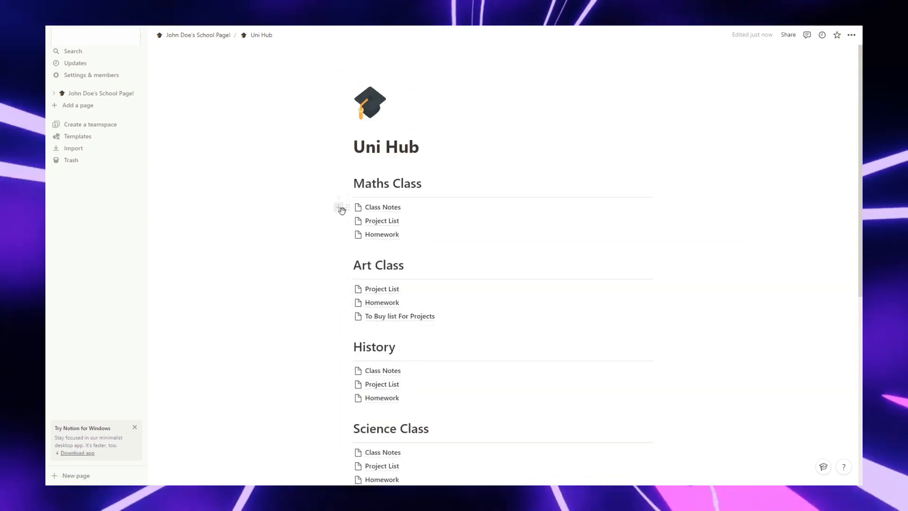
left_click(378, 208)
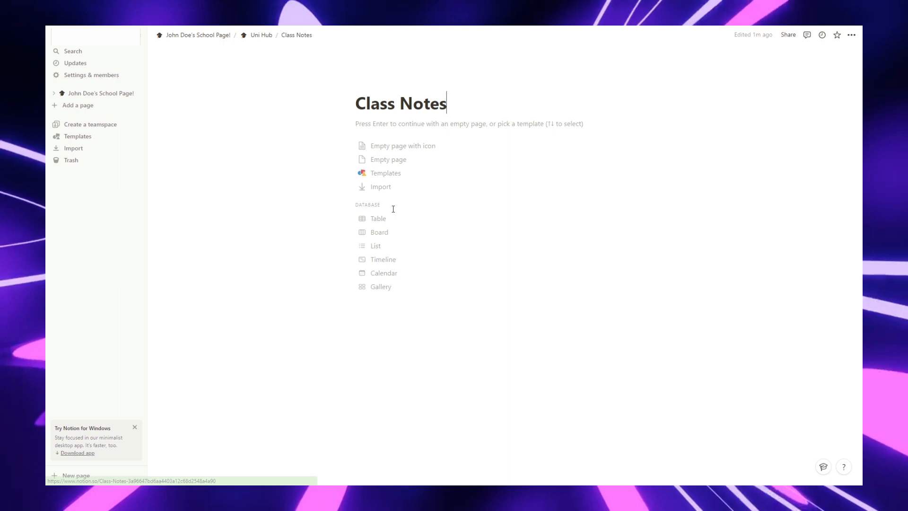
key("Return")
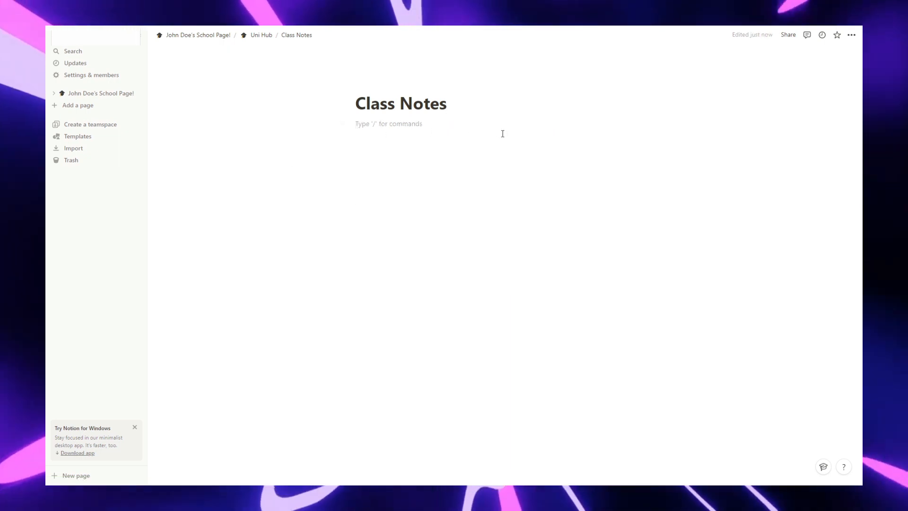
type("Date")
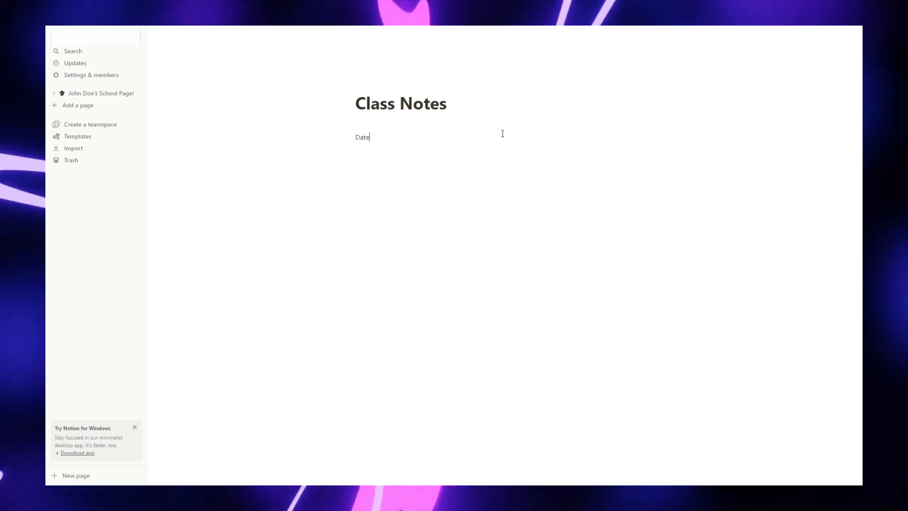
type(": ")
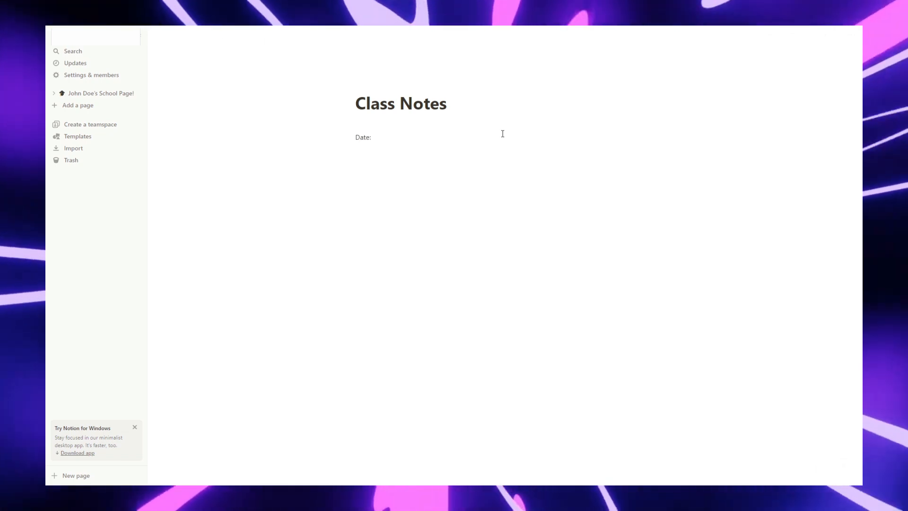
type("Jan ")
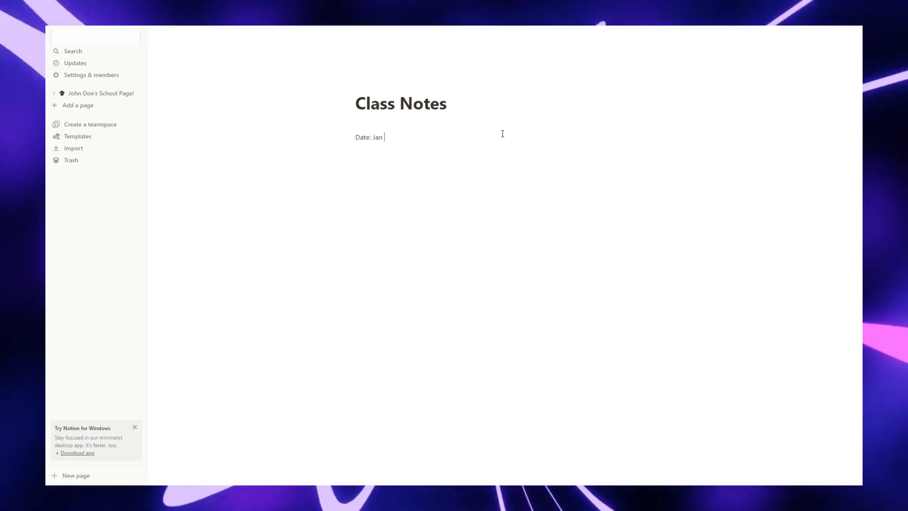
type("22nd")
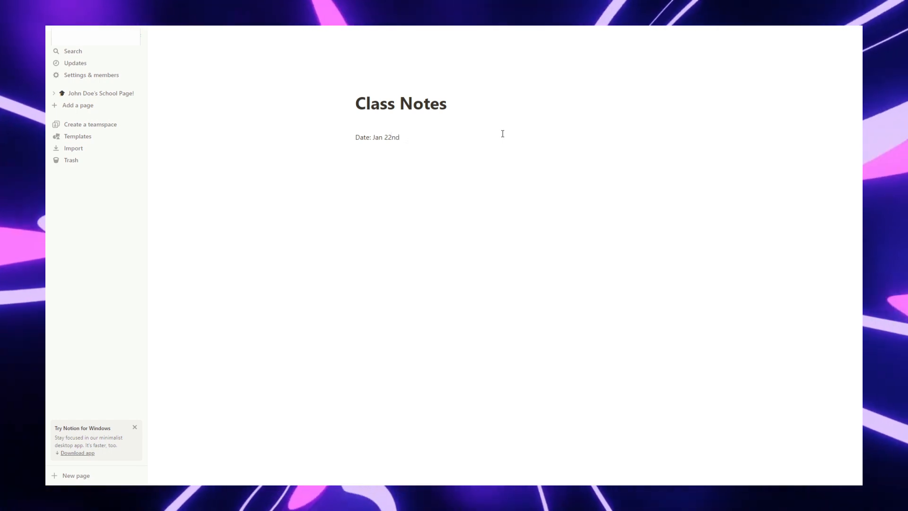
type(" 2023")
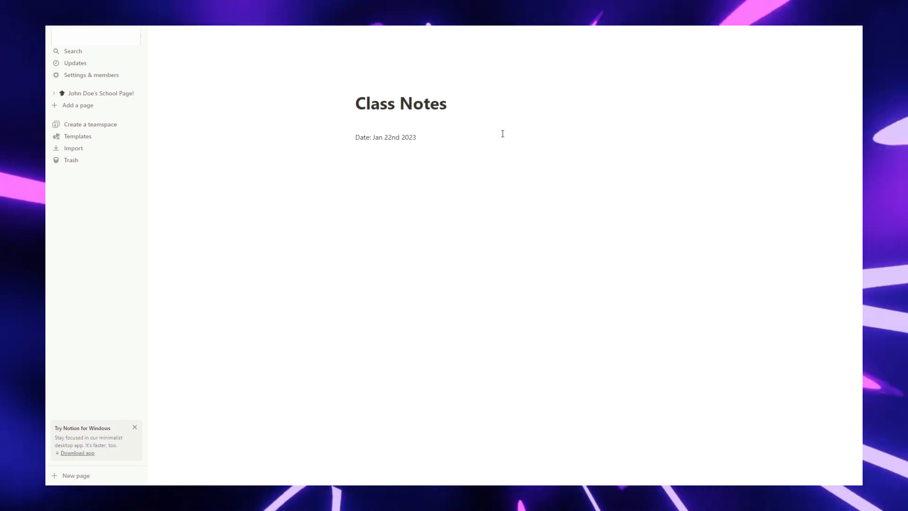
Add the line "Class topic : Pythagorean Theory", enclose it and the date between dividers, and write "Notes:" below.
key("Return")
type("Class ti")
key("BackSpace")
type("opic : Pythagorean Theory")
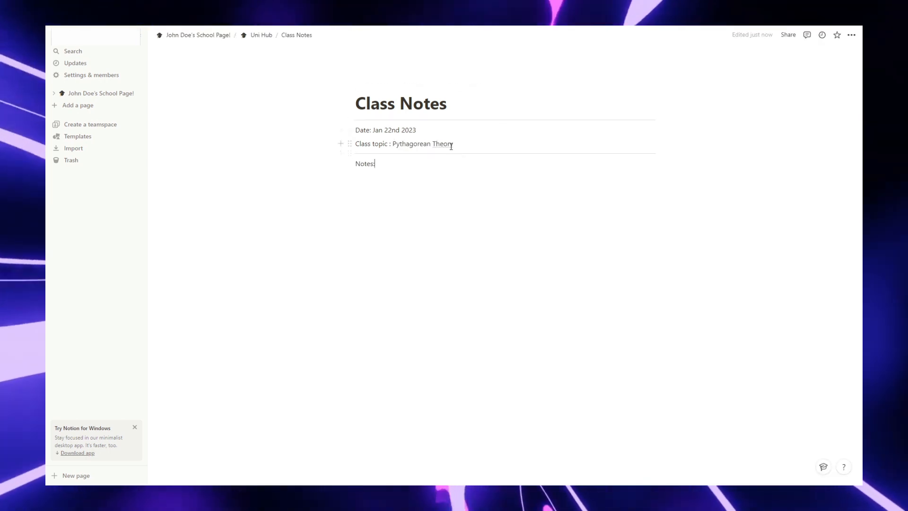
right_click(451, 146)
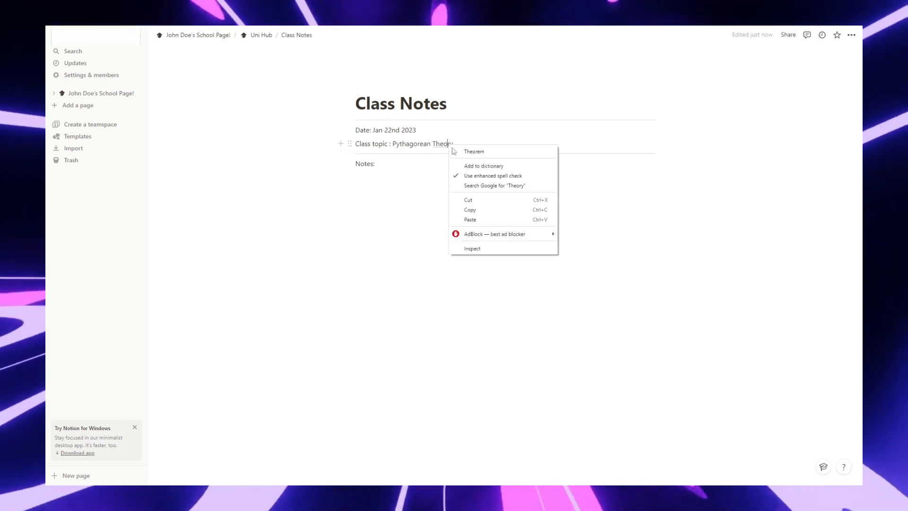
left_click(425, 165)
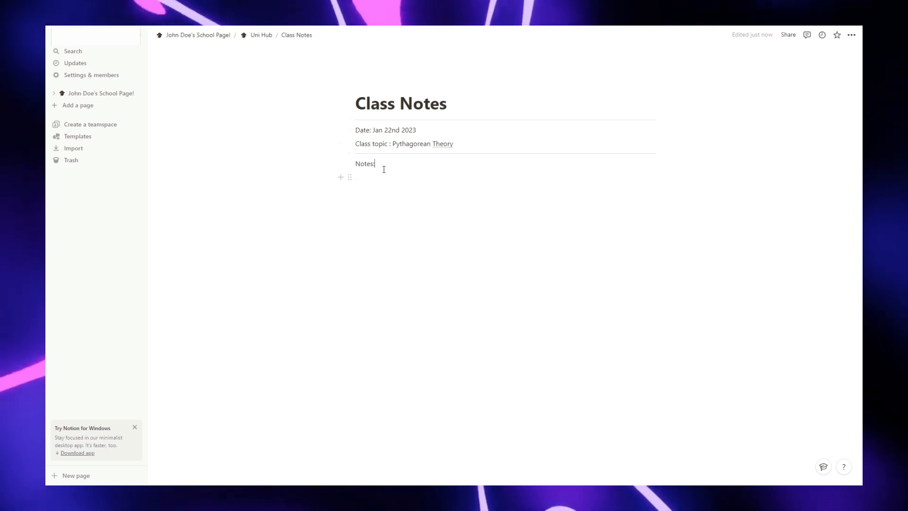
Create a bulleted list under Notes with "c = a^2 = b^2" and the explanation of Pythagorean triples.
left_click(381, 190)
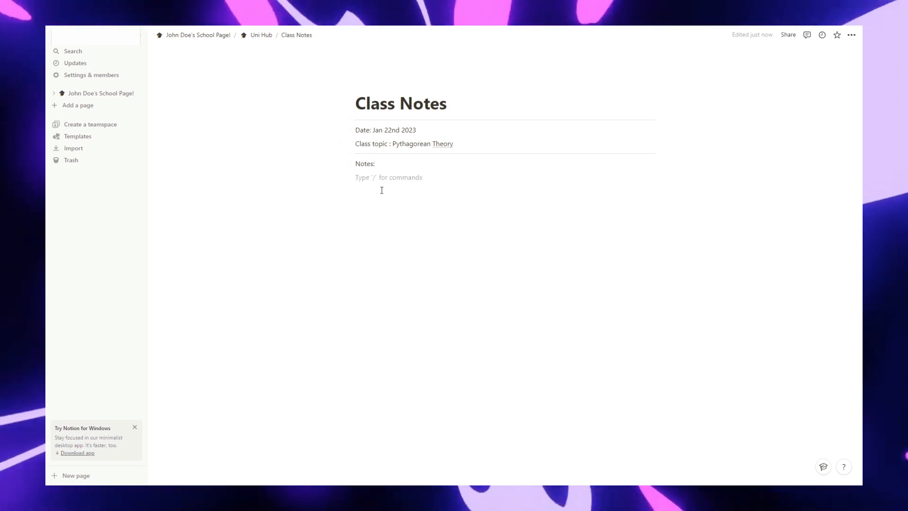
type("/b")
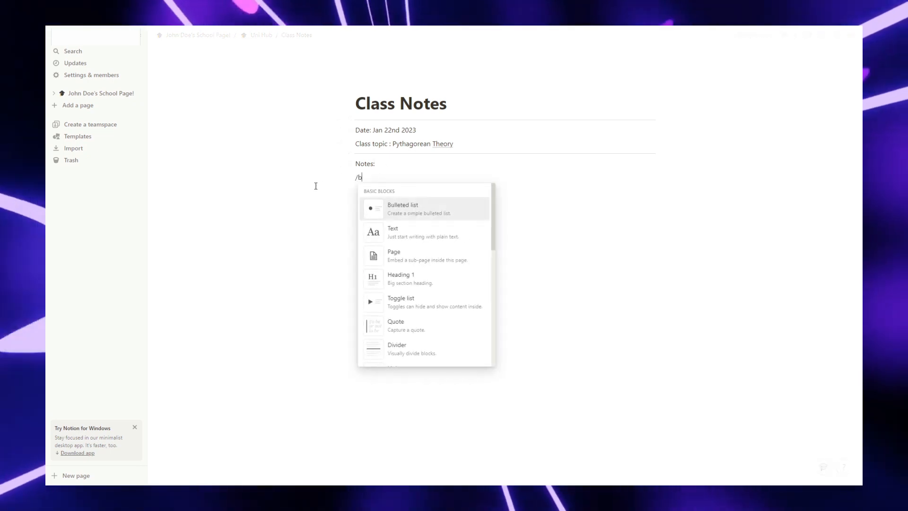
left_click(397, 211)
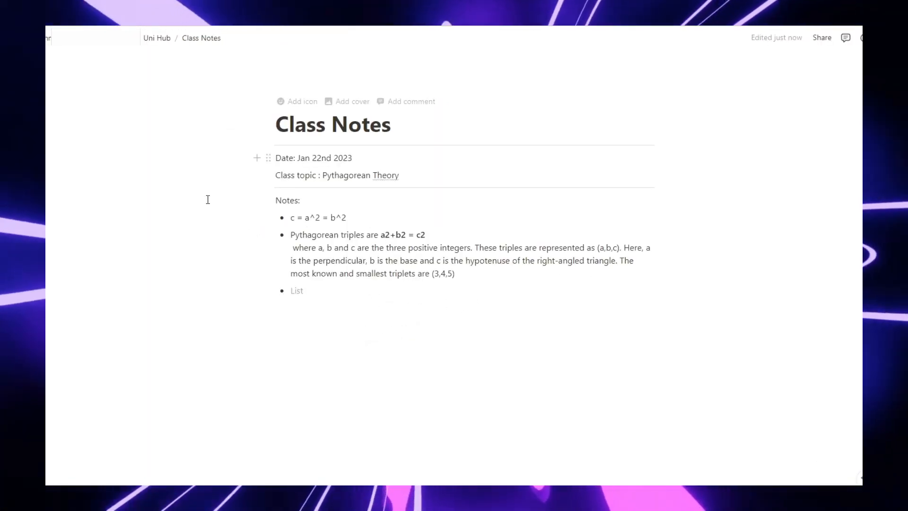
left_click_drag(268, 235, 318, 250)
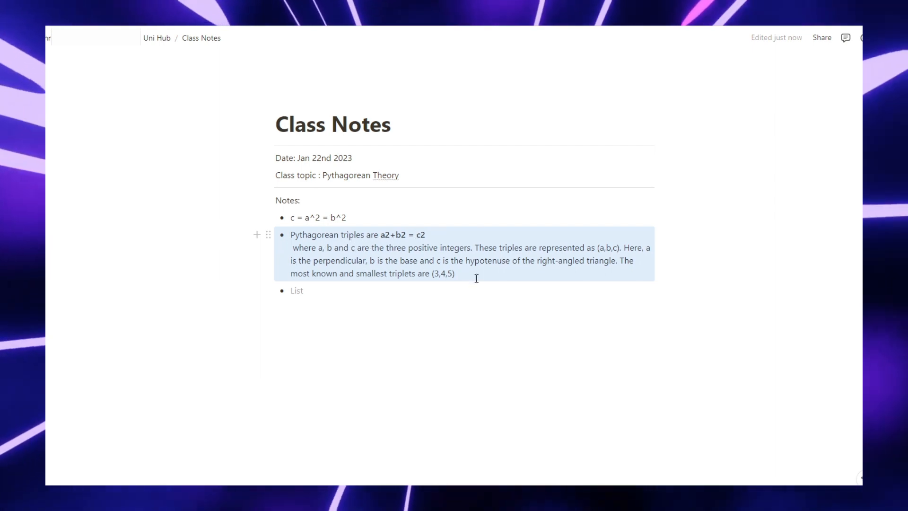
left_click(365, 295)
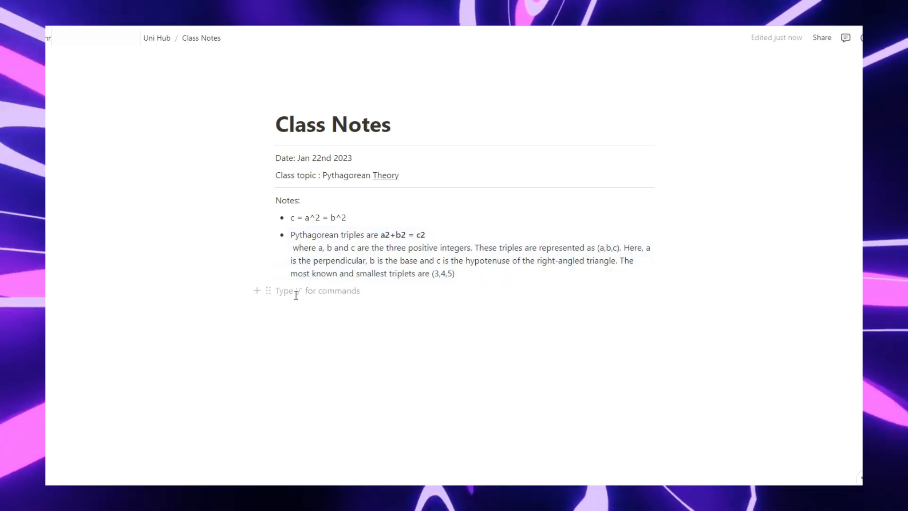
Insert the Pythagoras Theorem triangle image below the Pythagorean triples bullet.
type("/ima")
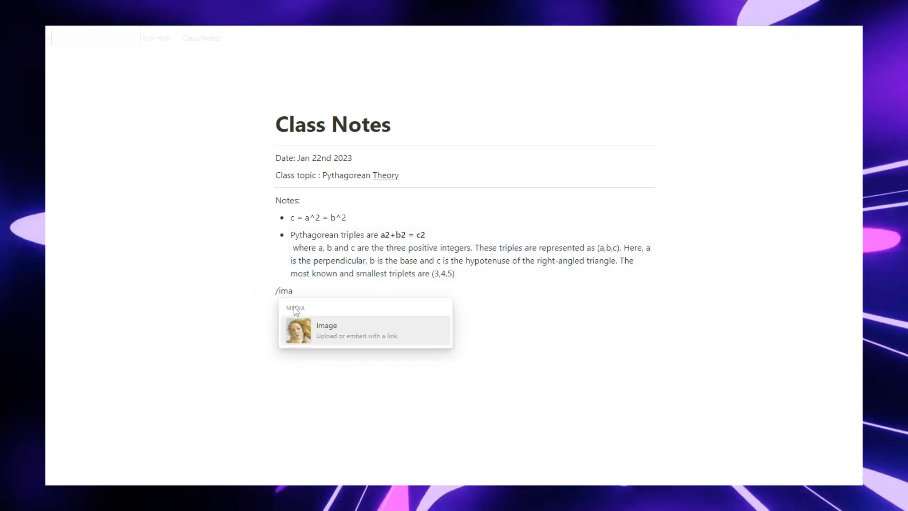
left_click(303, 333)
left_click(405, 356)
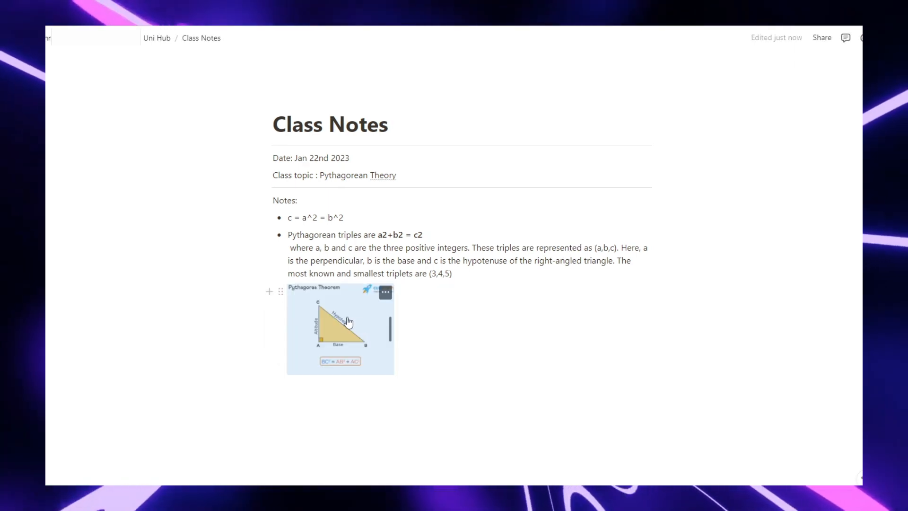
Nest the Pythagoras Theorem image in the Pythagorean triples bullet and enlarge it.
left_click_drag(342, 320, 589, 347)
left_click_drag(451, 338, 594, 344)
left_click_drag(359, 340, 443, 340)
left_click_drag(390, 338, 483, 350)
left_click(565, 350)
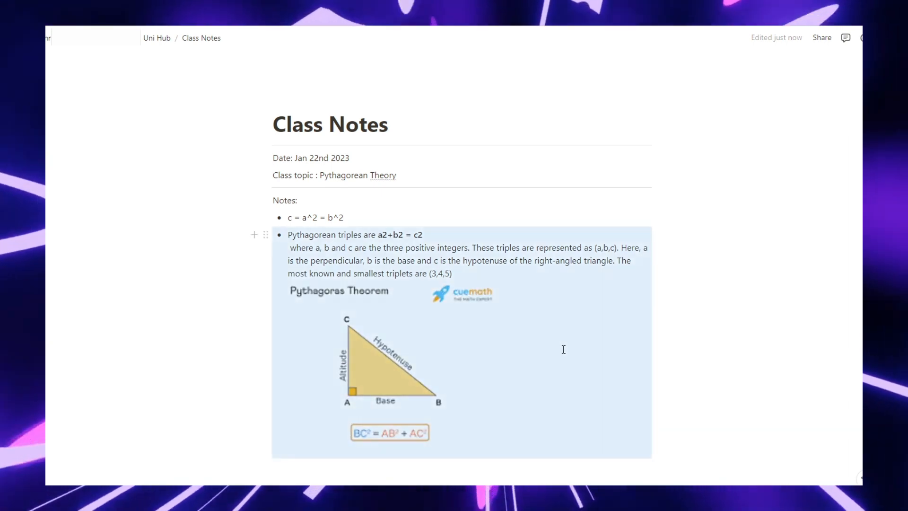
scroll(564, 349, "down", 1)
left_click(674, 314)
scroll(675, 314, "up", 1)
Open the Maths Class Project List page from Uni Hub and fill it with to-do items from "Math quiz" to "Venn diagrams and sets.".
left_click(162, 42)
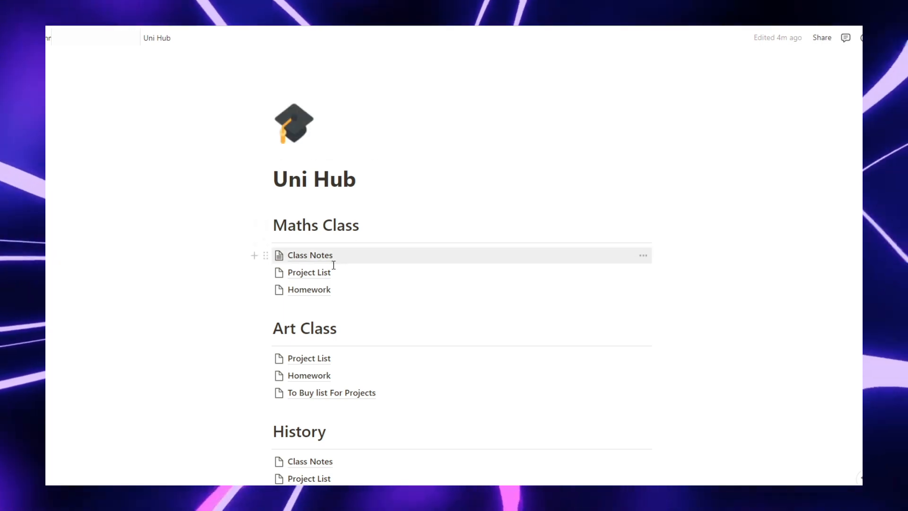
left_click(312, 276)
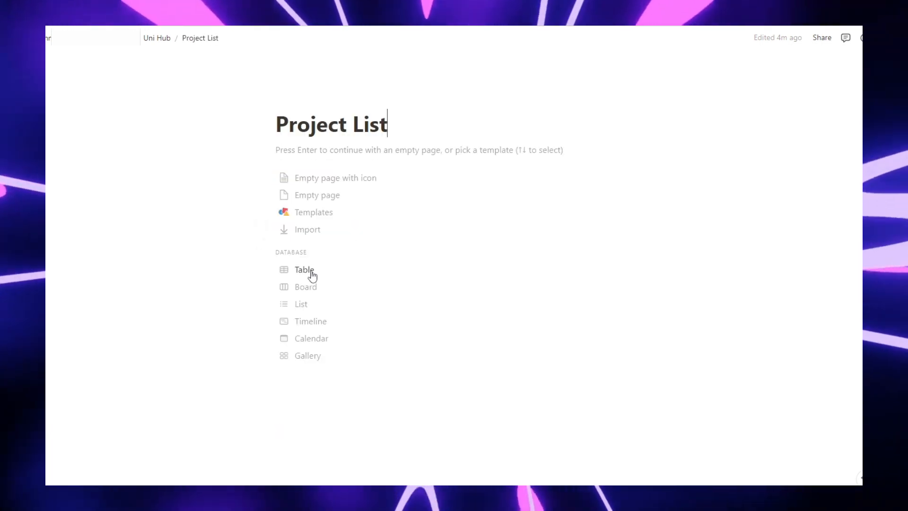
left_click(334, 156)
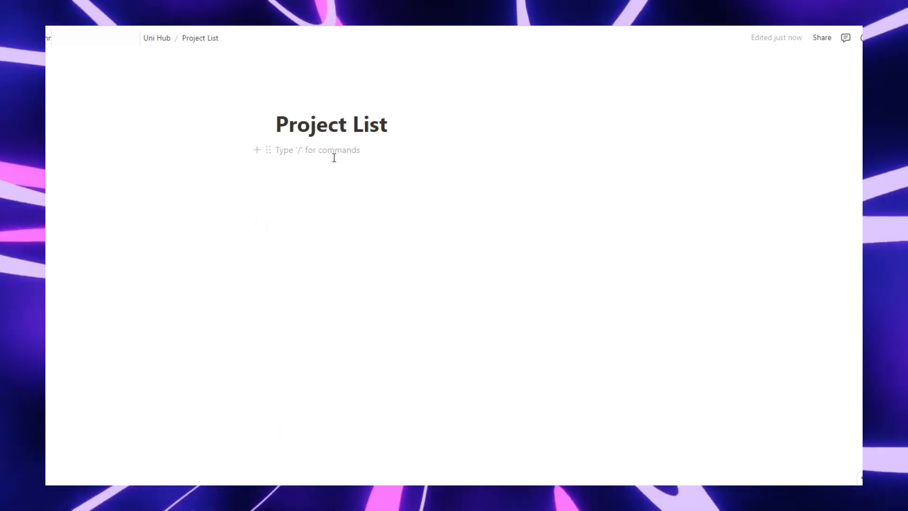
type("/to")
key("Return")
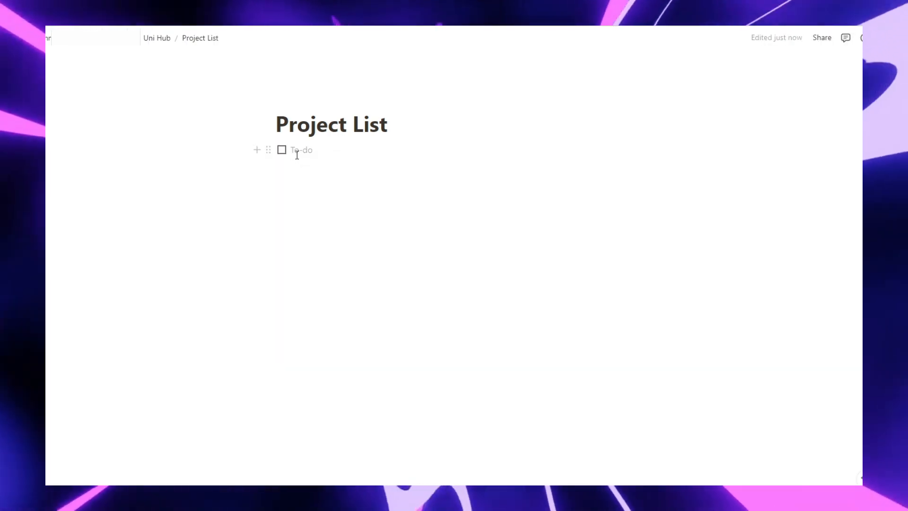
type("Math quiz")
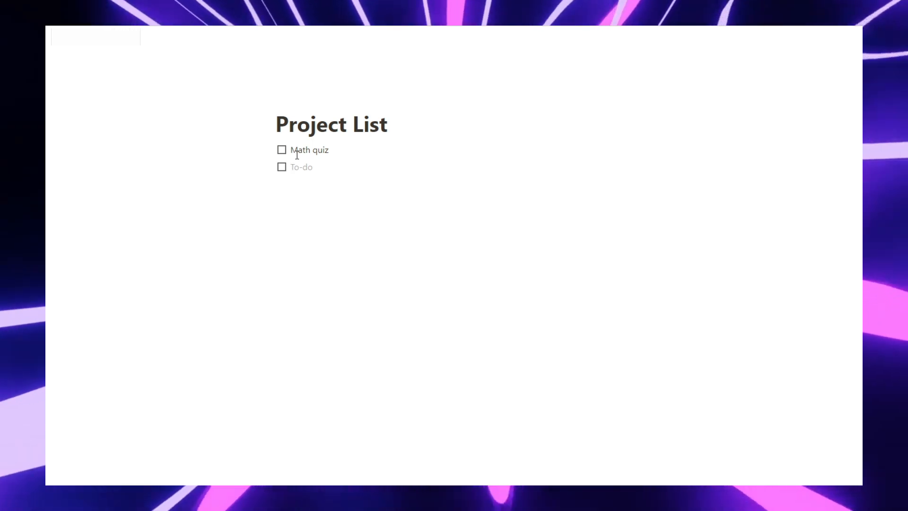
left_click_drag(451, 239, 426, 241)
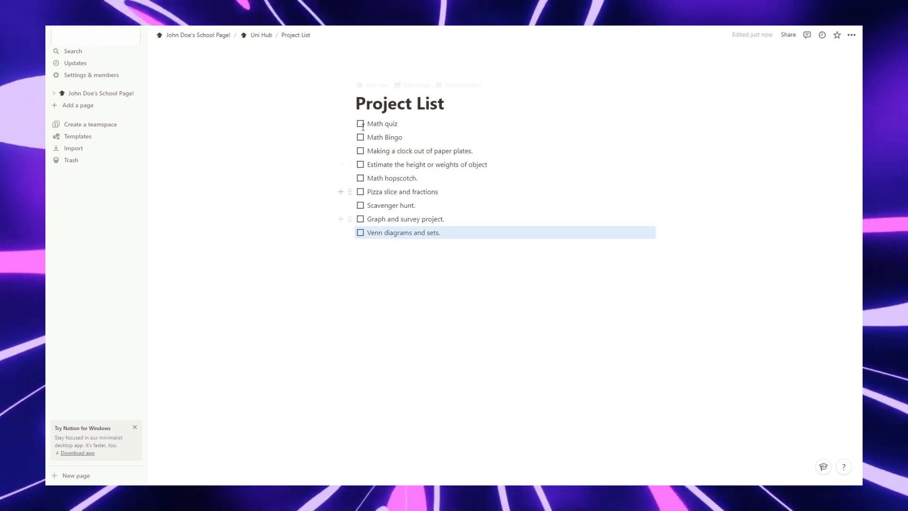
Insert an empty line above the Project List to-do items and return through Uni Hub to the main school page.
left_click(450, 112)
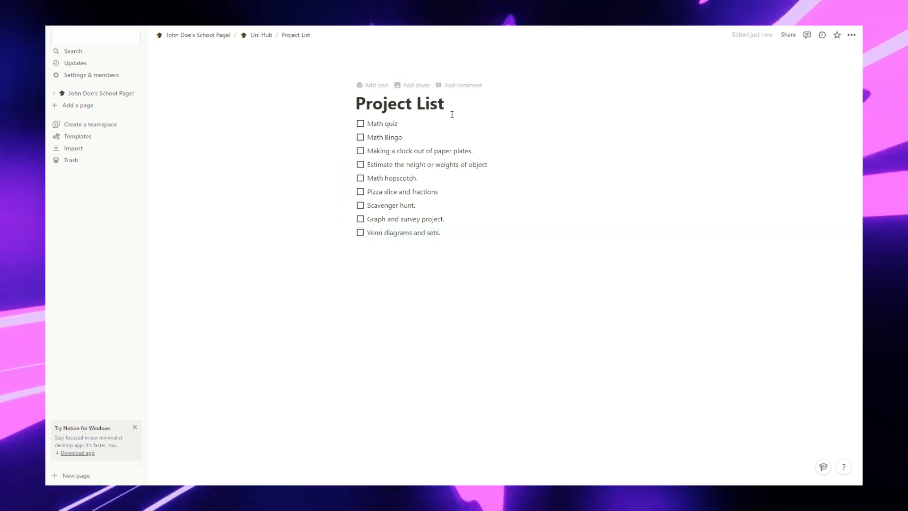
key("Return")
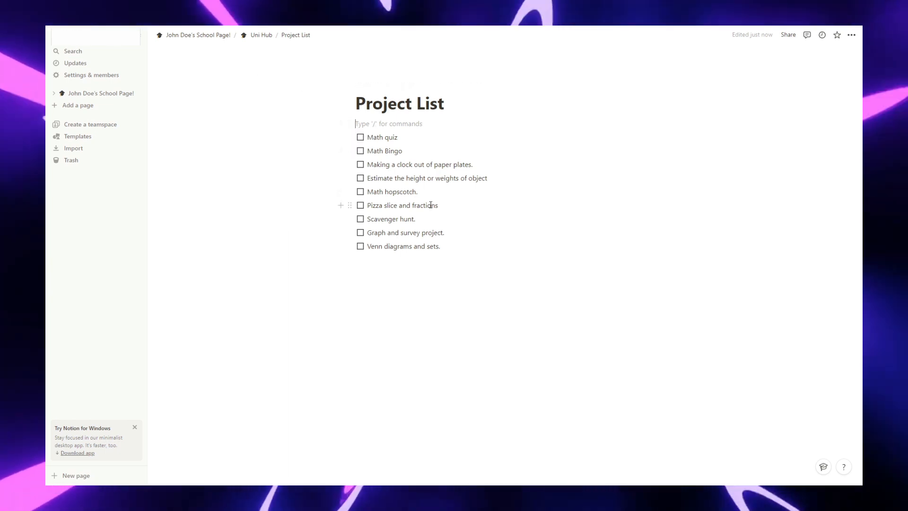
left_click(256, 42)
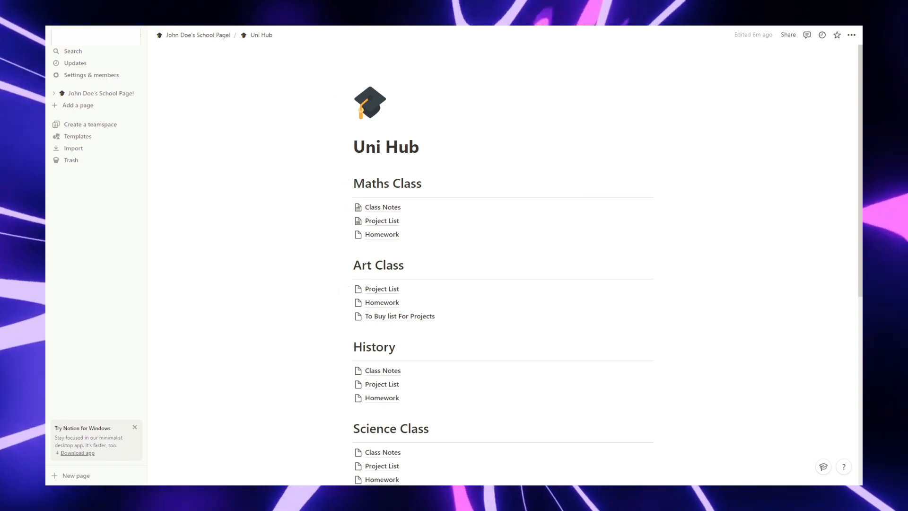
key("alt+Left")
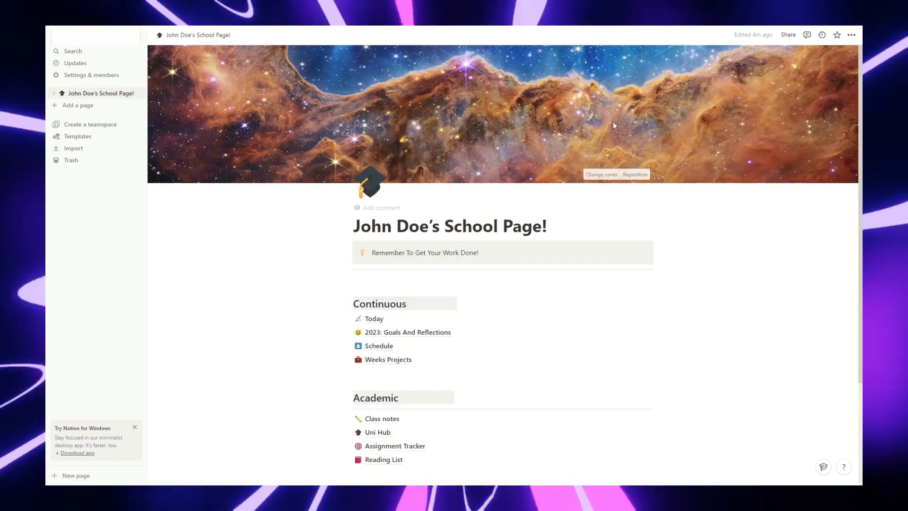